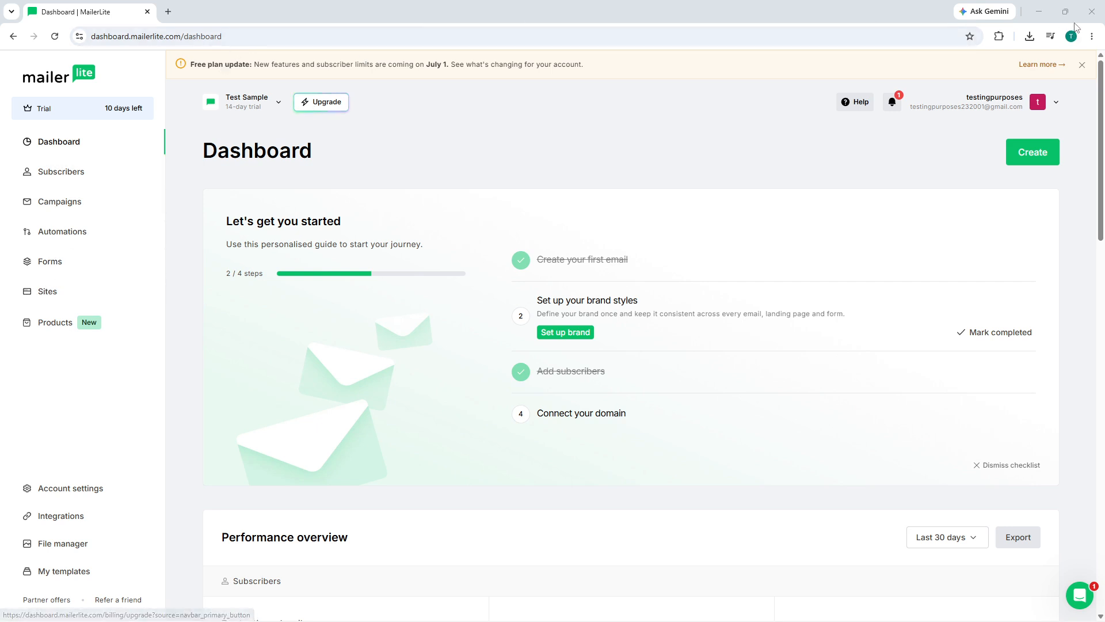
Open the Sites section.
click(1056, 103)
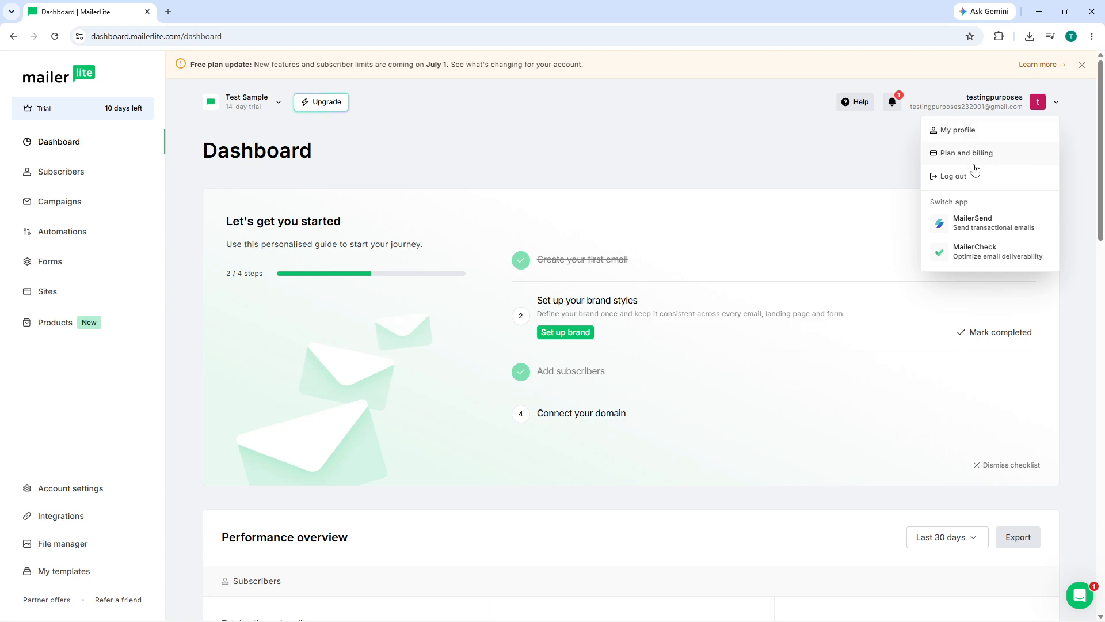
click(806, 165)
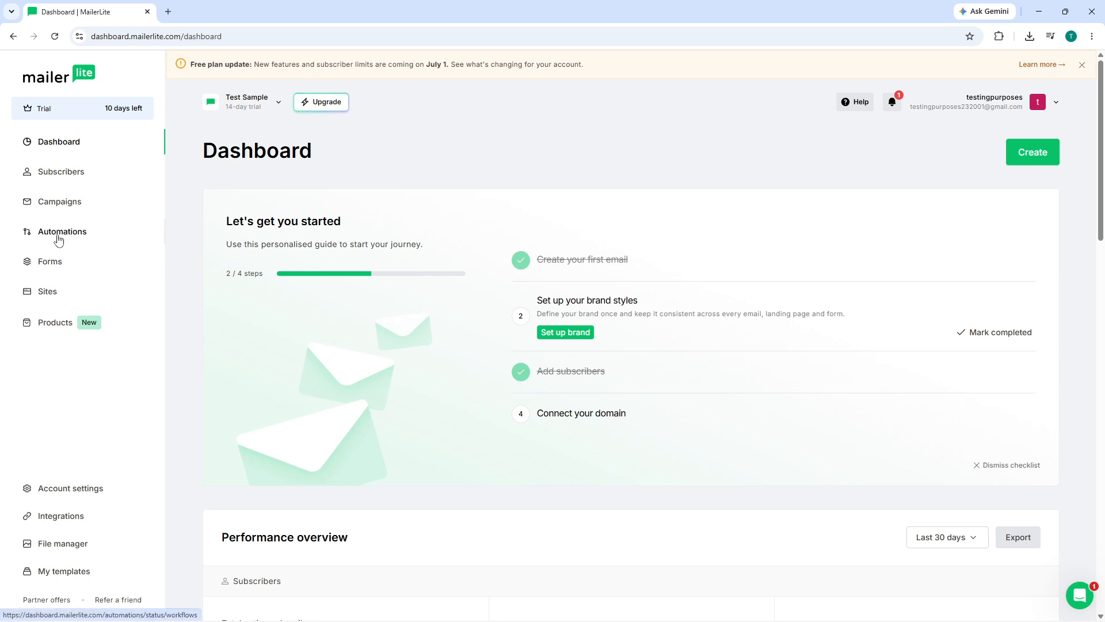
click(41, 294)
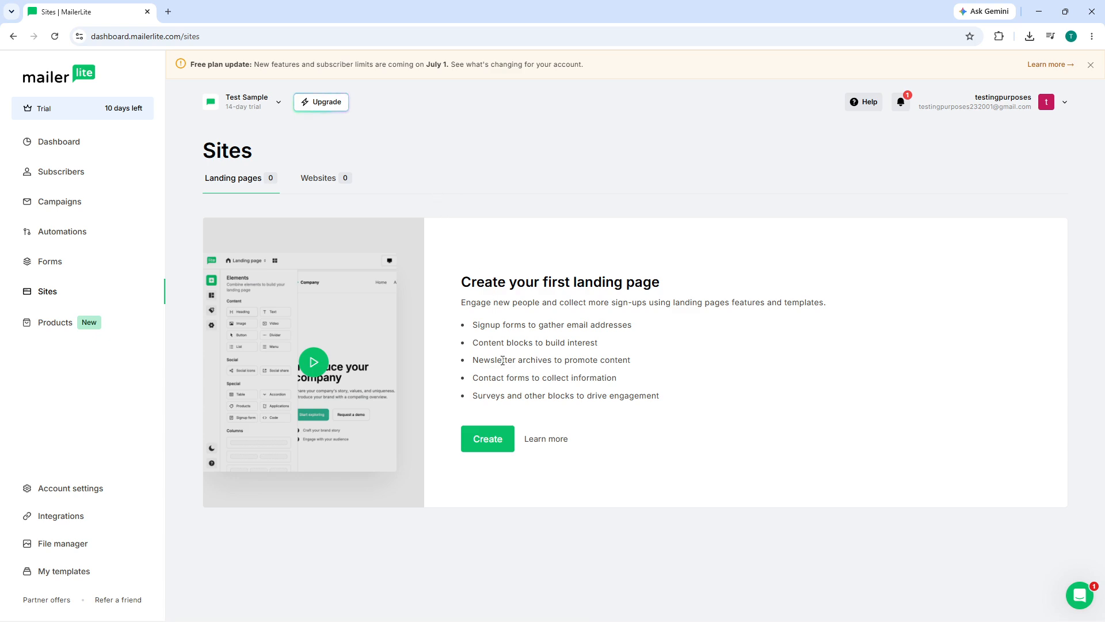
Create a new landing page site named Sample Landing Page and save it.
click(482, 439)
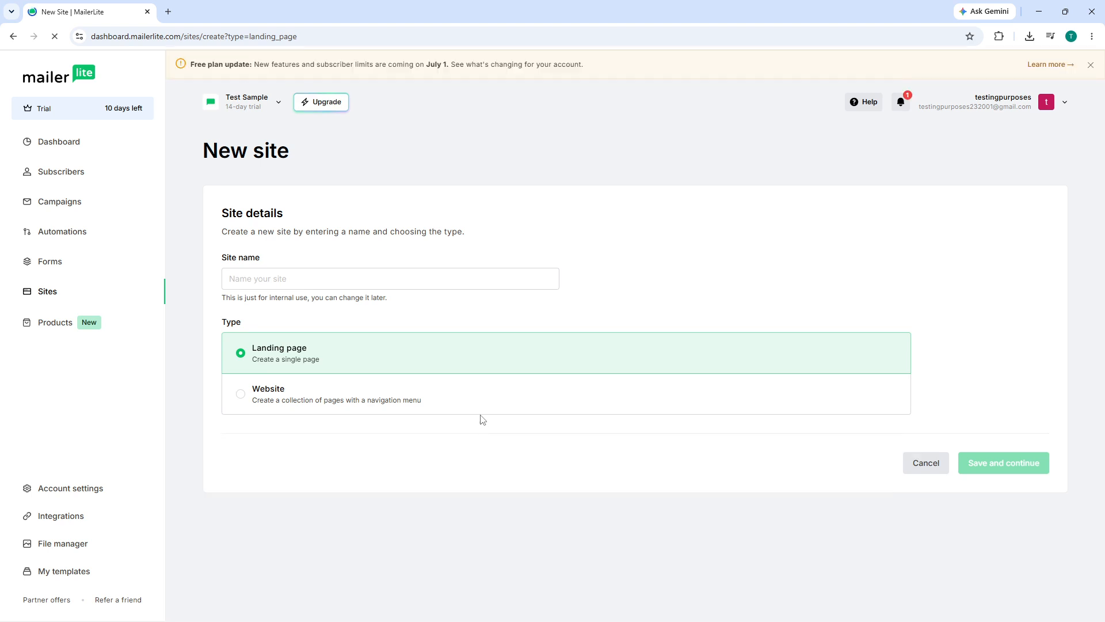
click(342, 281)
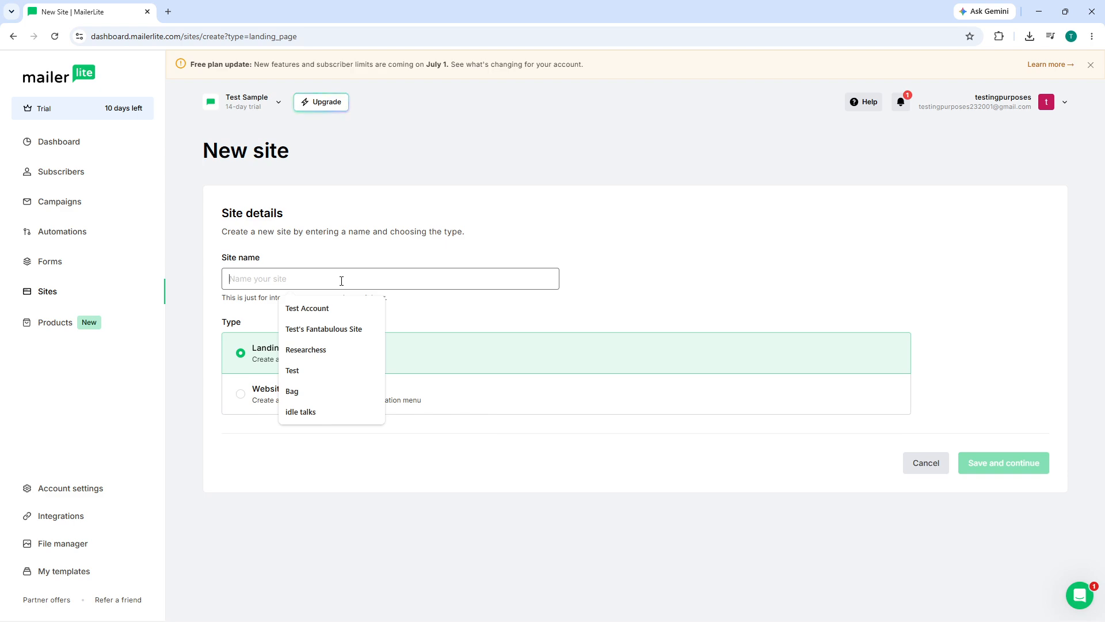
text(SaM)
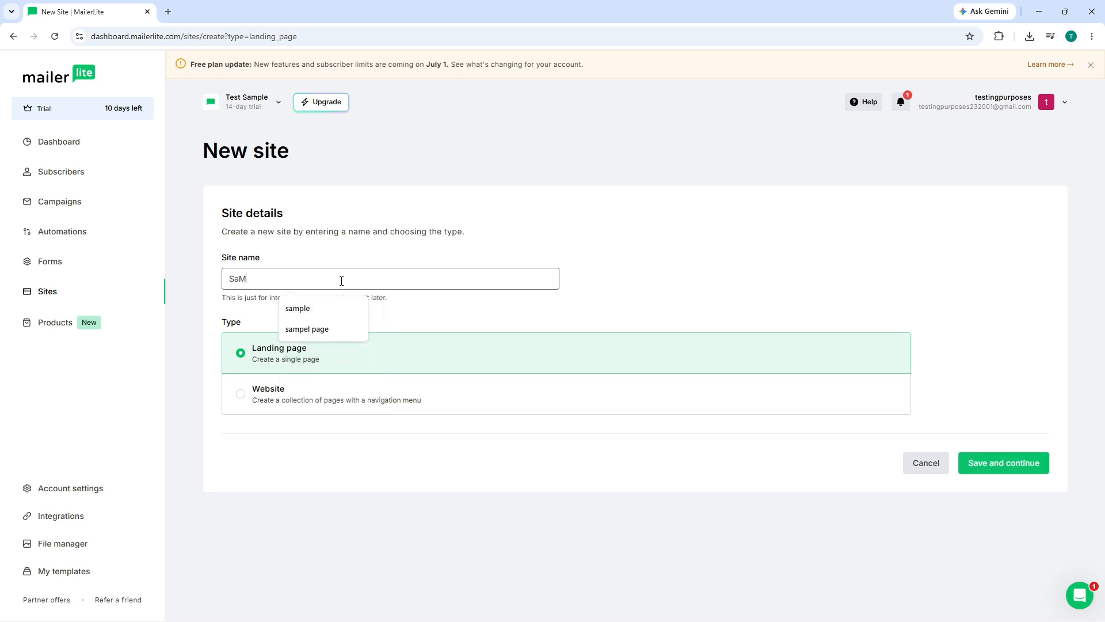
text(PLE)
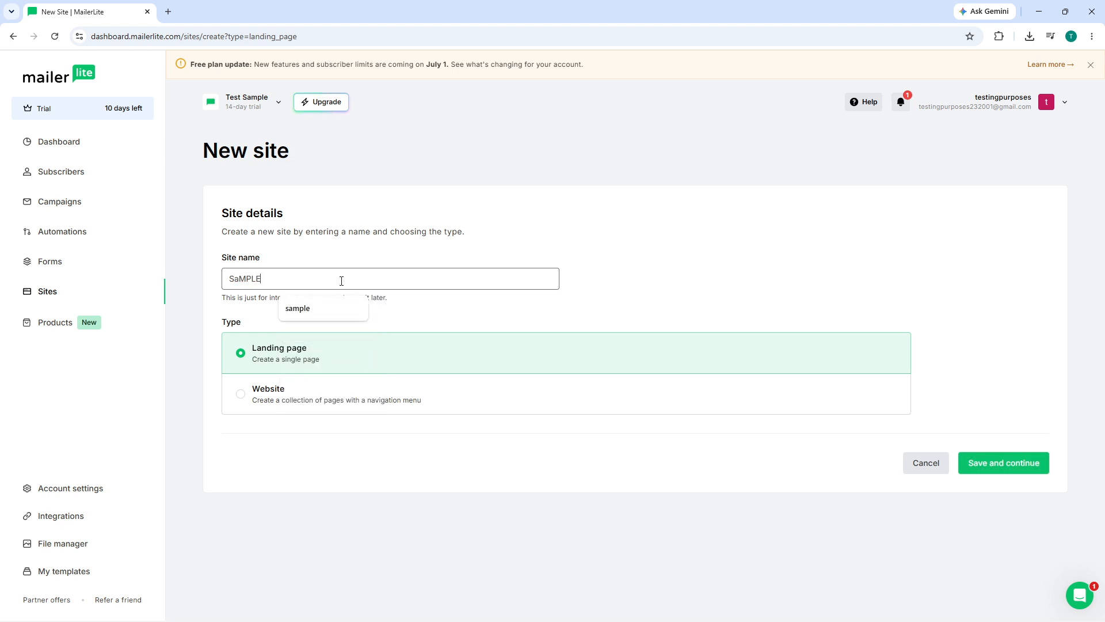
key(BackSpace)
key(BackSpace)
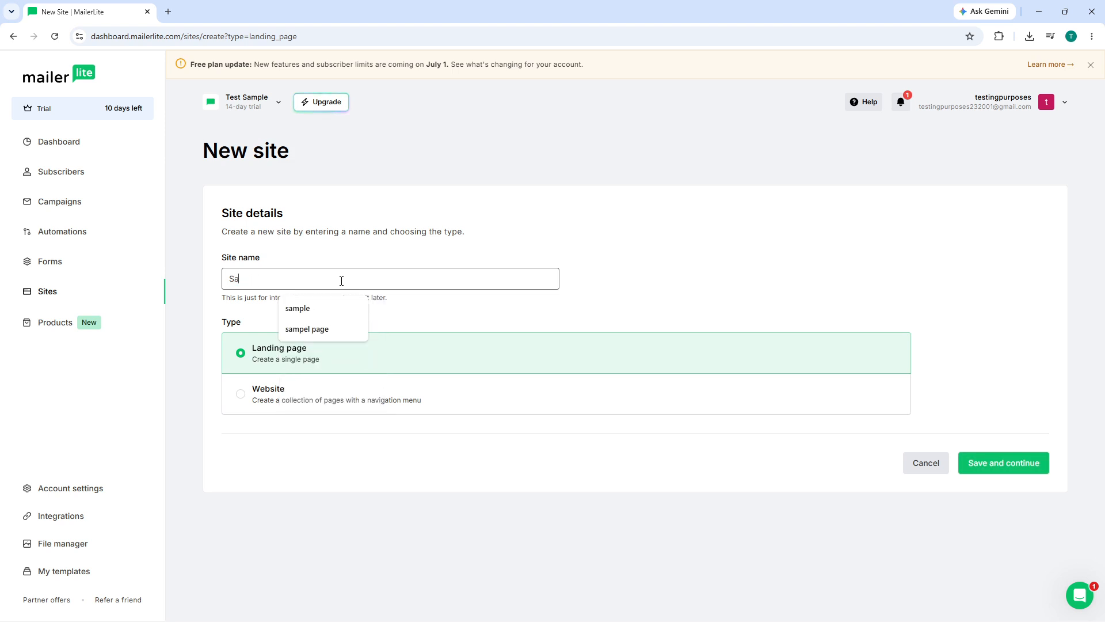
text(le Landing Page)
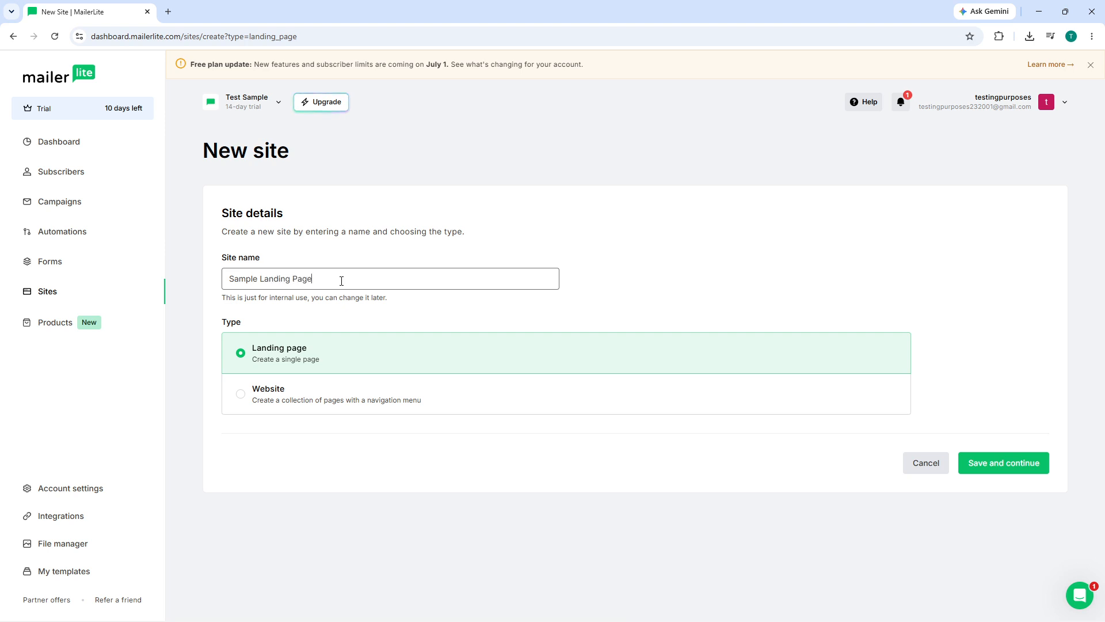
click(758, 255)
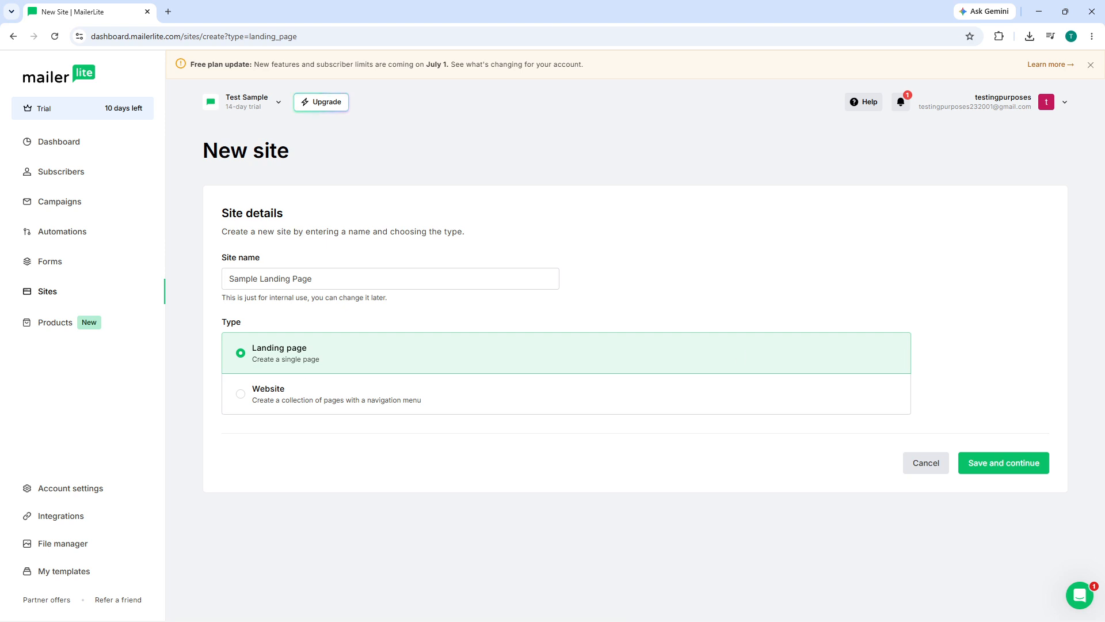
click(978, 464)
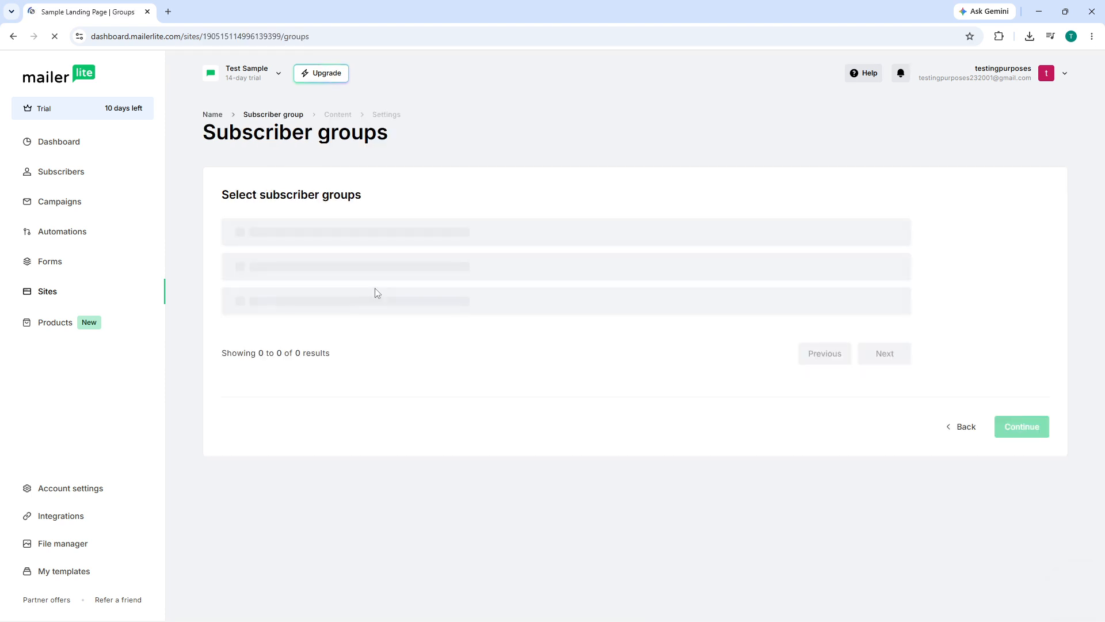
Select the Newsletter Subscribers group for the landing page and continue.
click(287, 331)
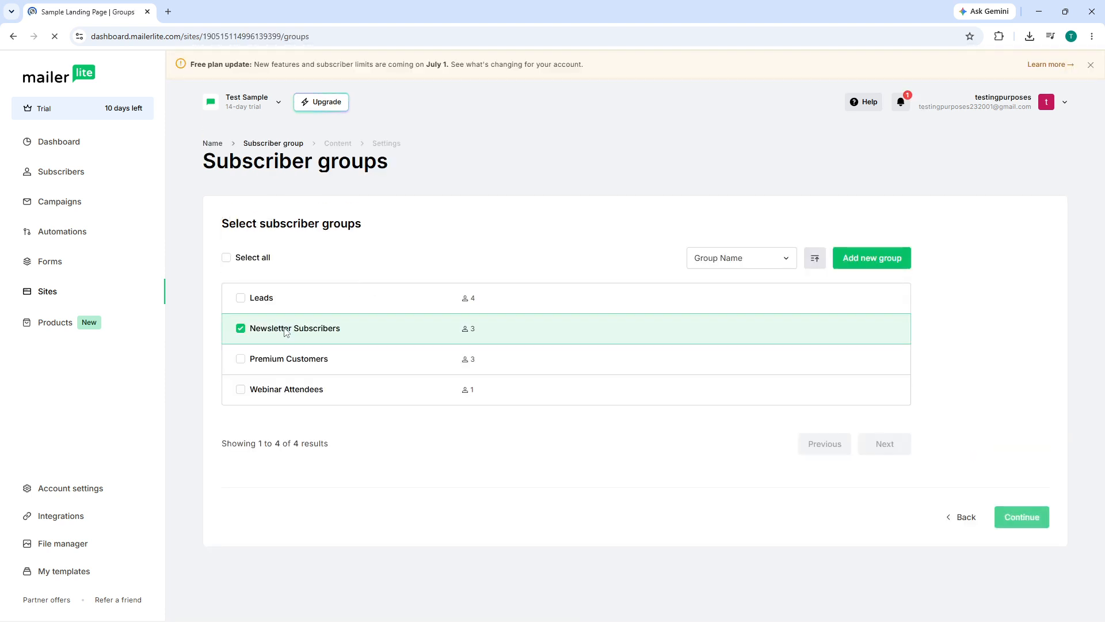
click(1009, 521)
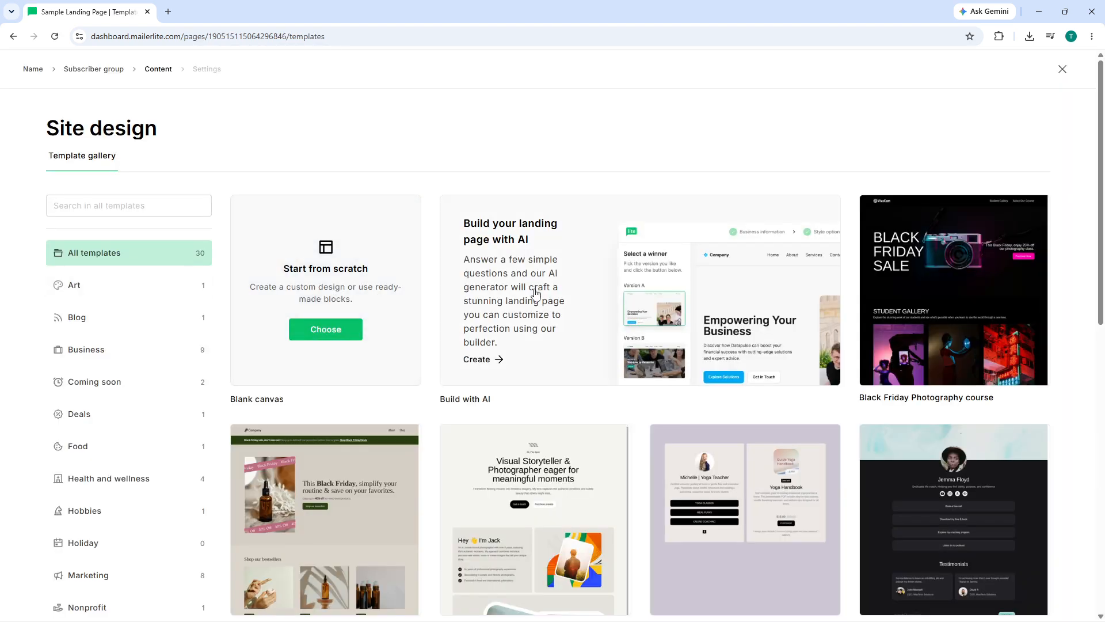
Choose the Black Friday Photography course template for the site design.
scroll(780, 323, down, 2)
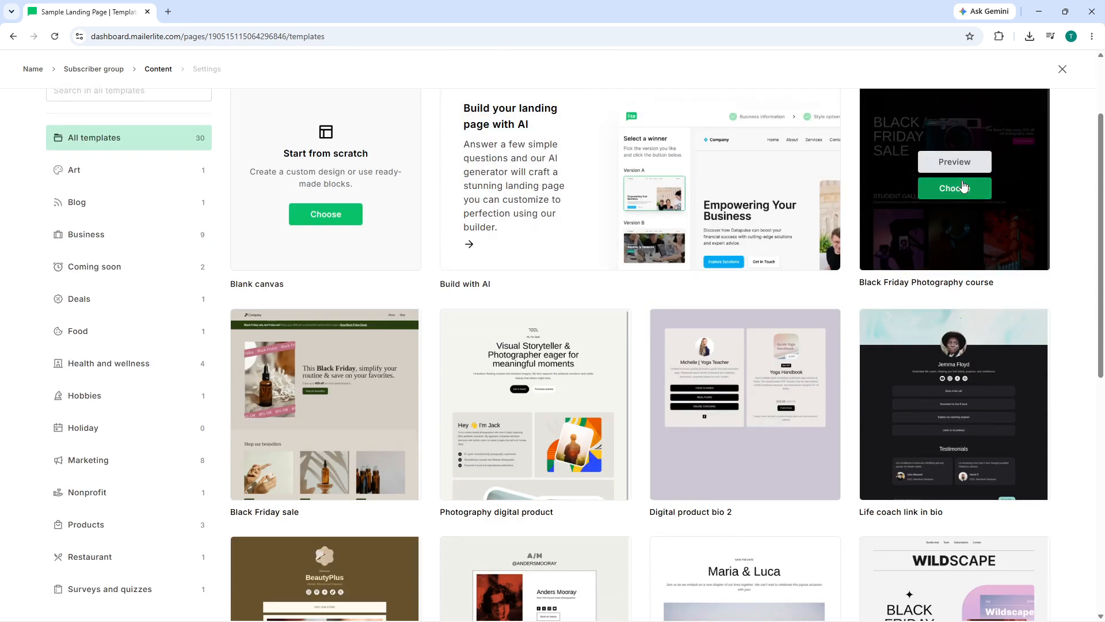
click(955, 188)
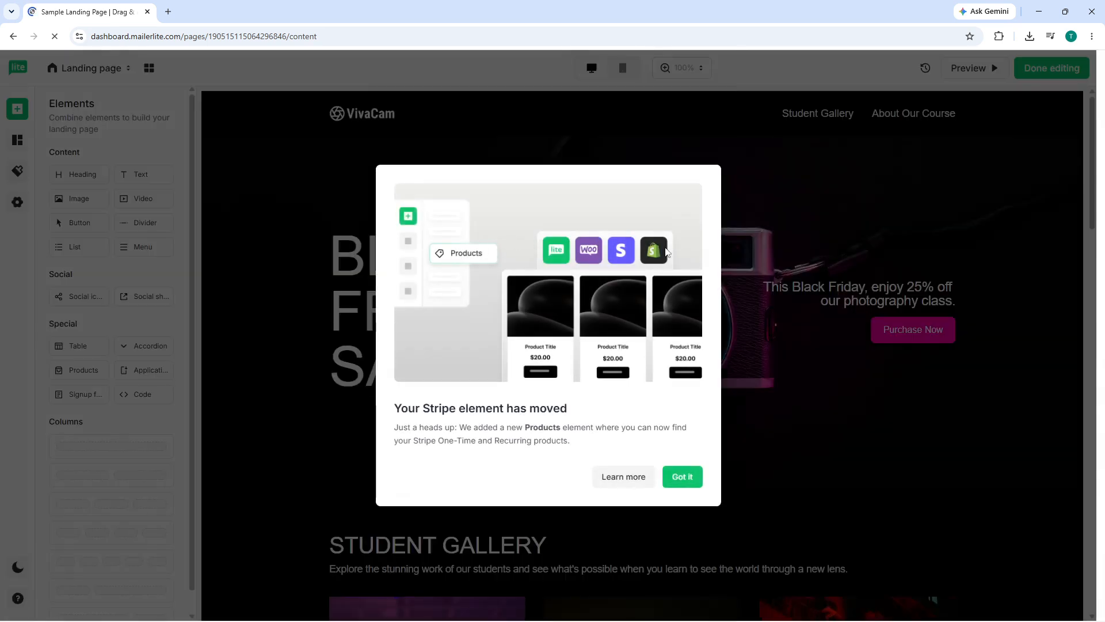
Dismiss the builder's introductory pop-ups.
click(691, 477)
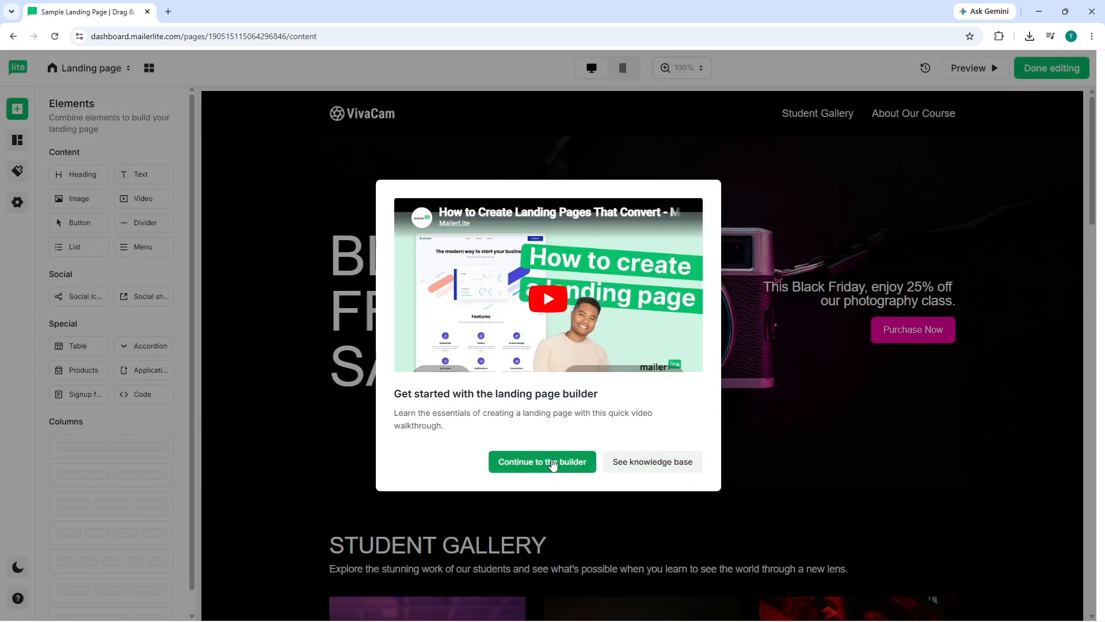
click(553, 464)
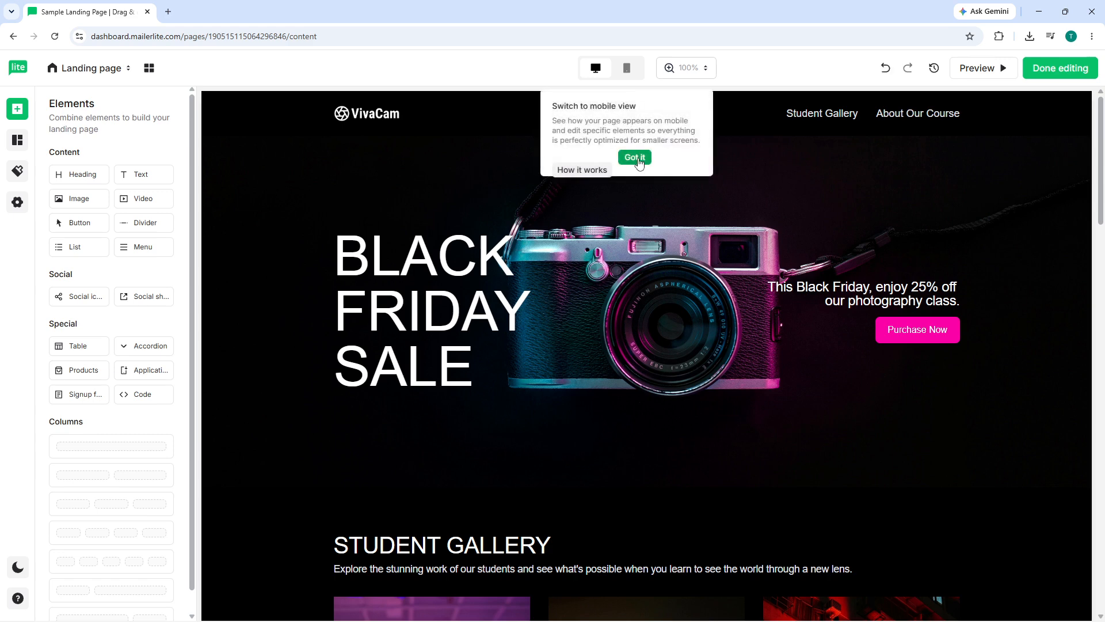
click(638, 157)
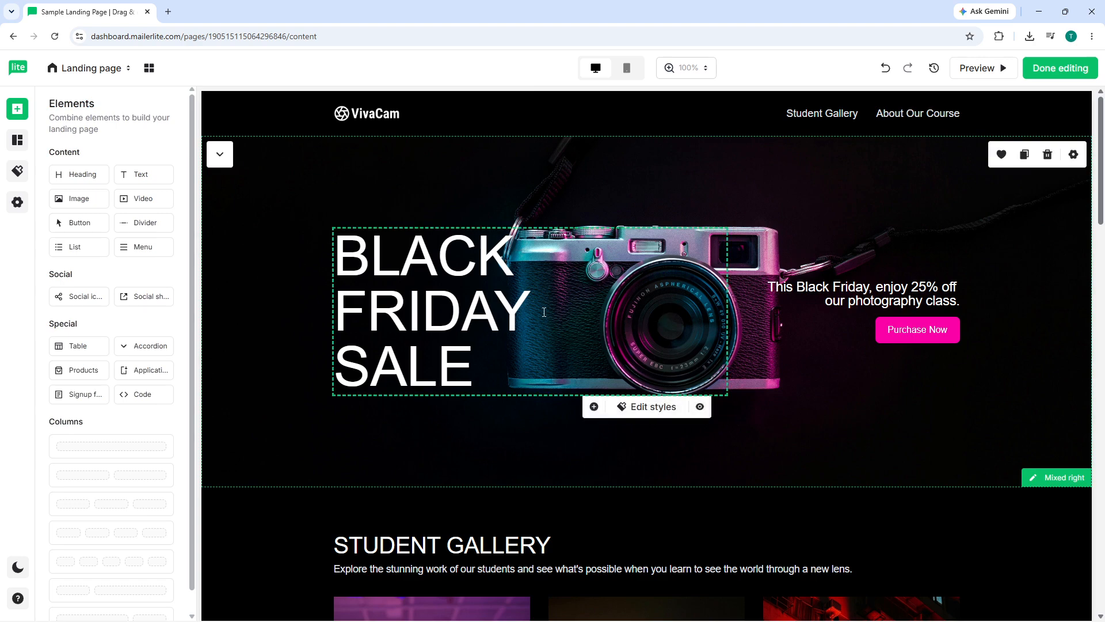
Open the VivaCam logo in the image editor and close it again.
click(373, 113)
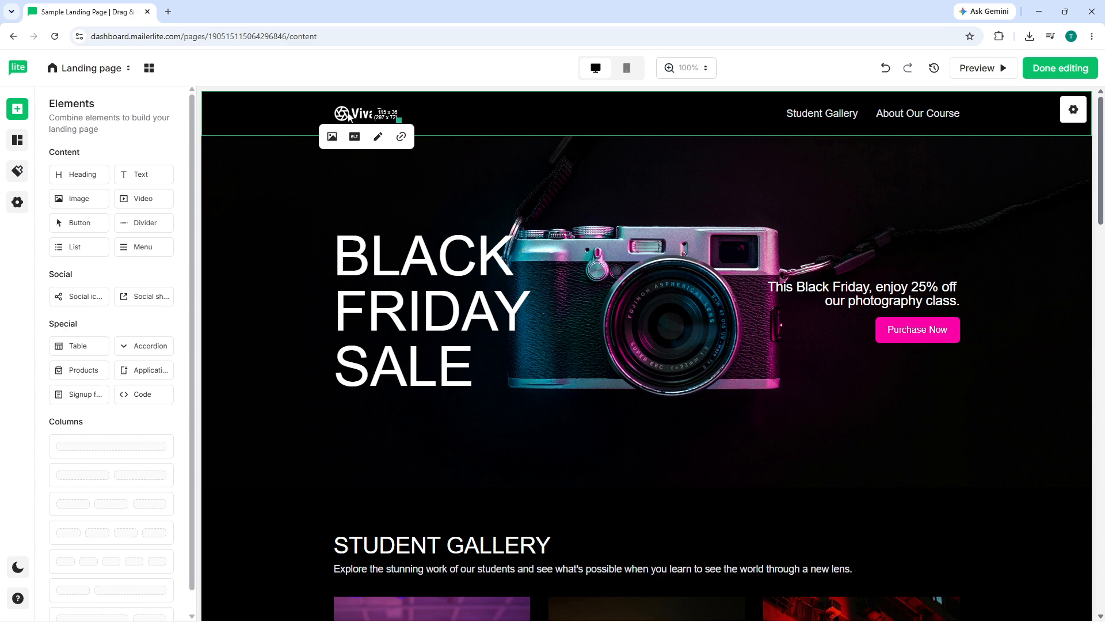
click(728, 121)
click(343, 122)
click(378, 137)
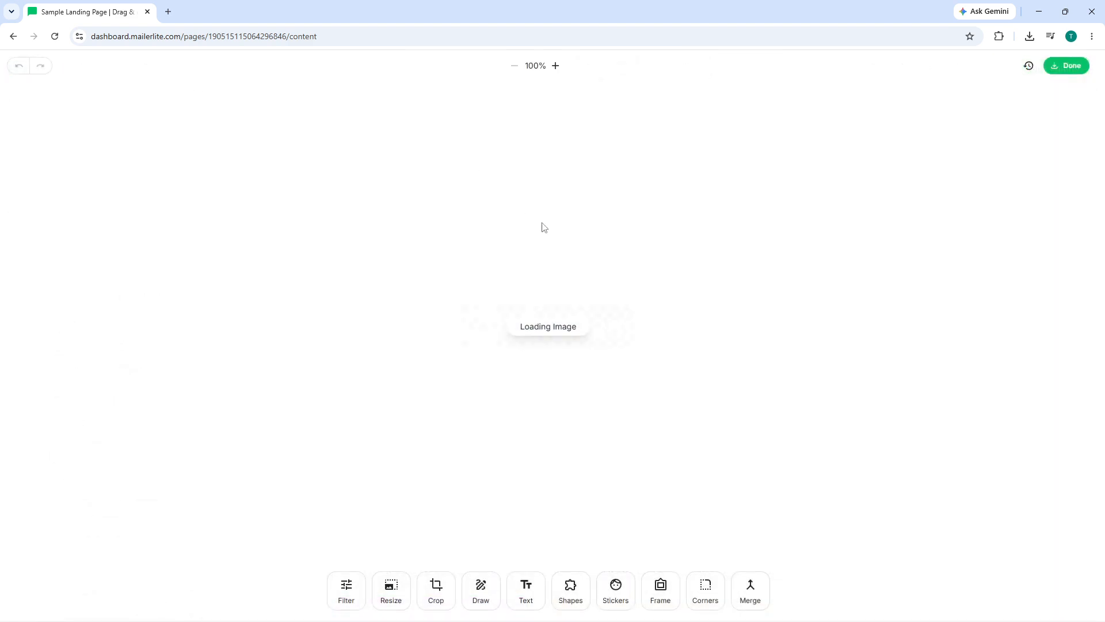
click(1053, 71)
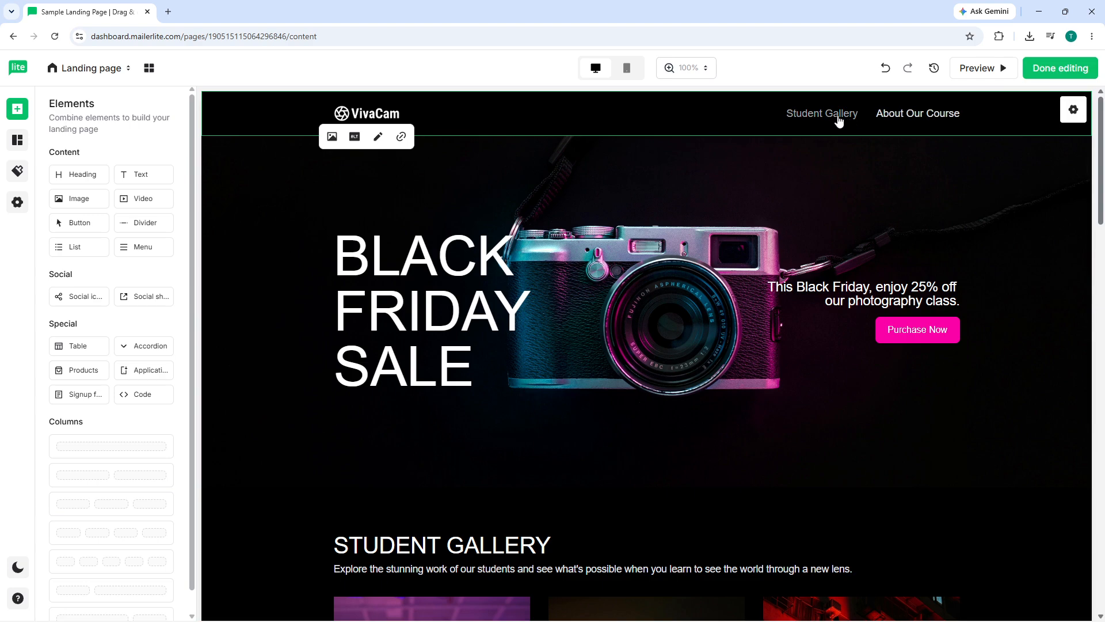
Replace the STUDENT GALLERY heading text with LEADS.
click(817, 119)
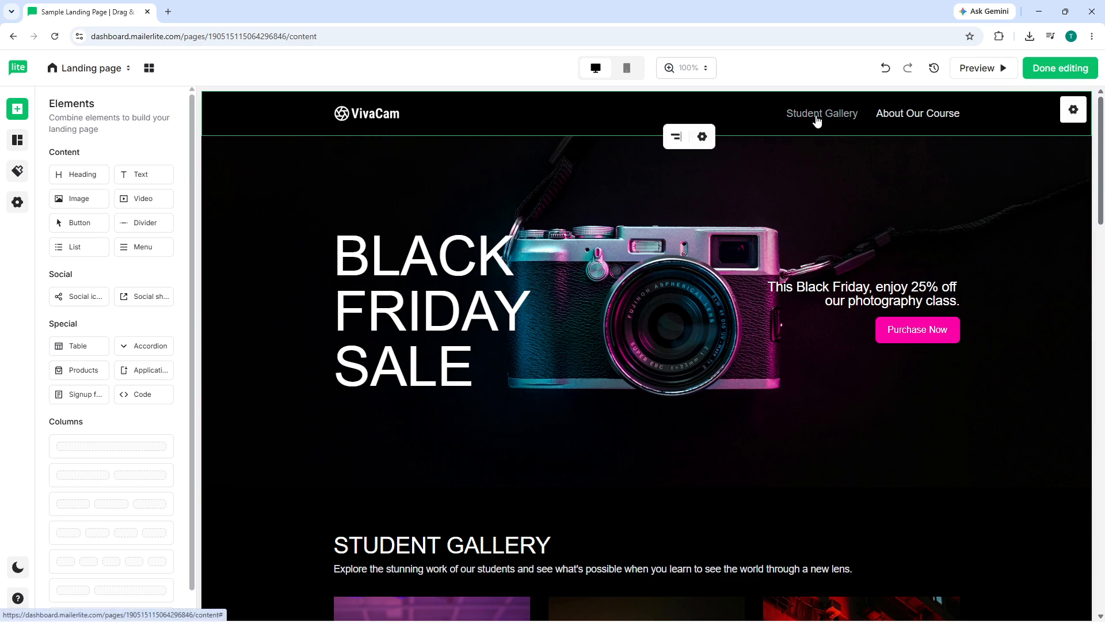
click(753, 217)
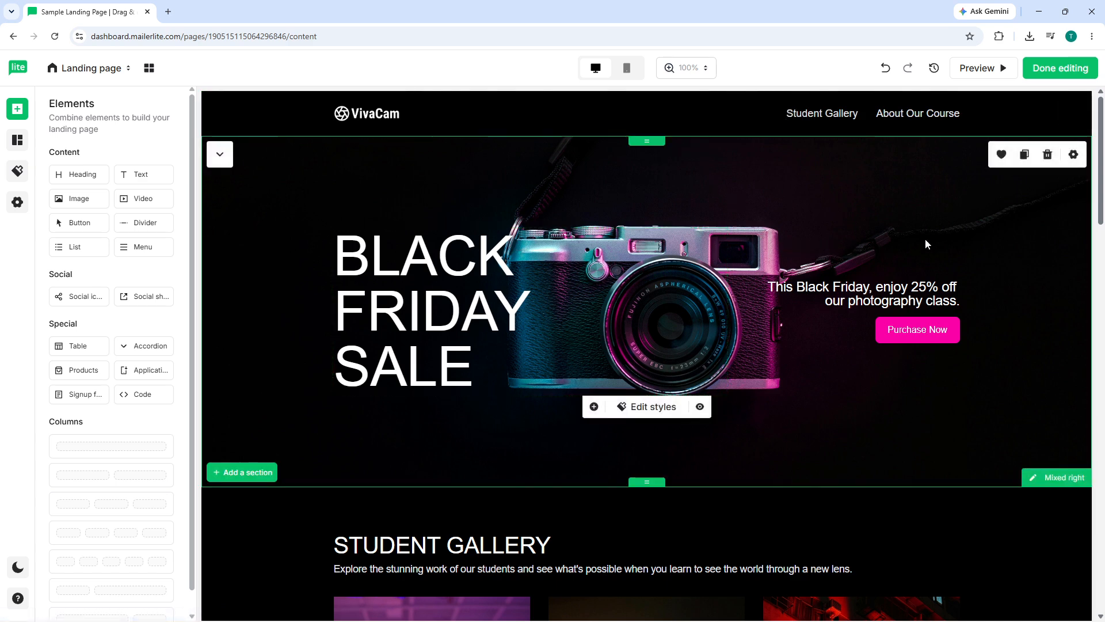
scroll(675, 431, down, 4)
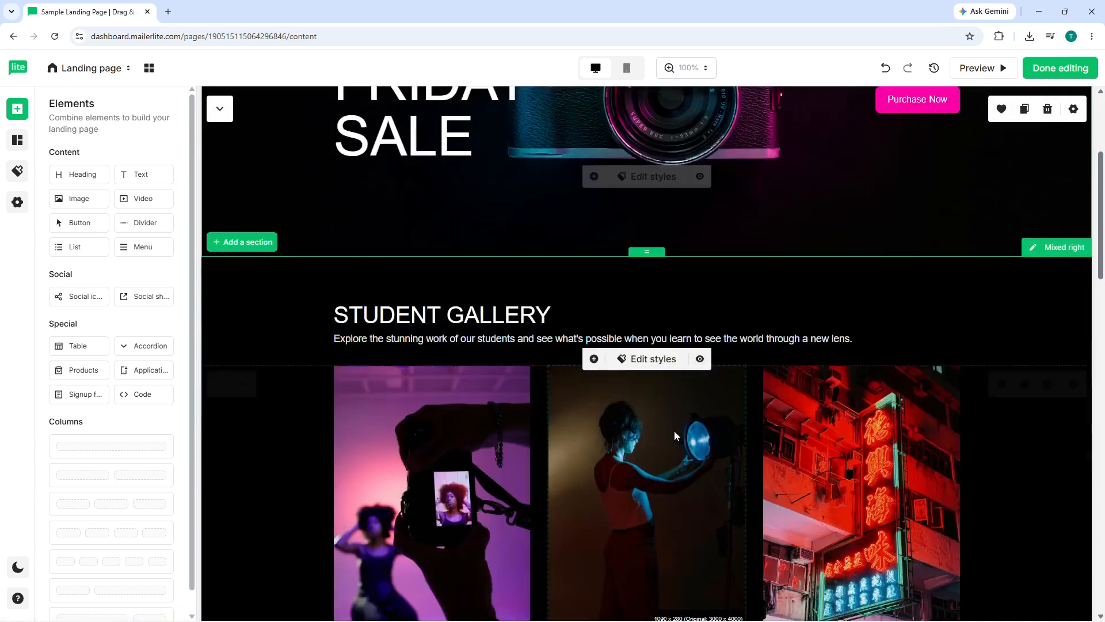
click(451, 304)
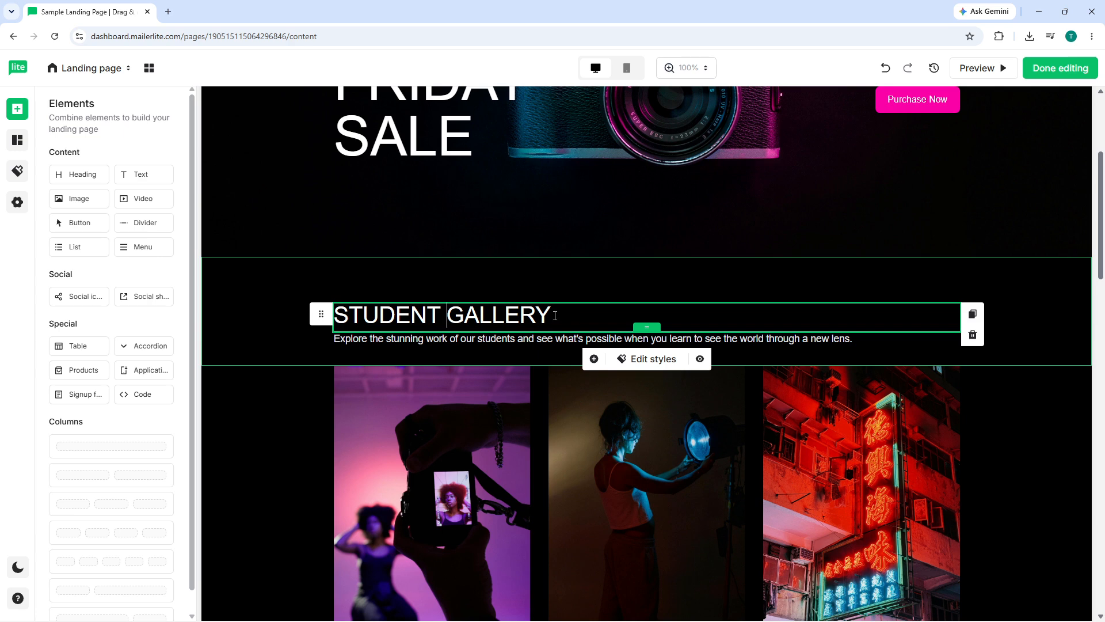
drag(555, 316, 336, 312)
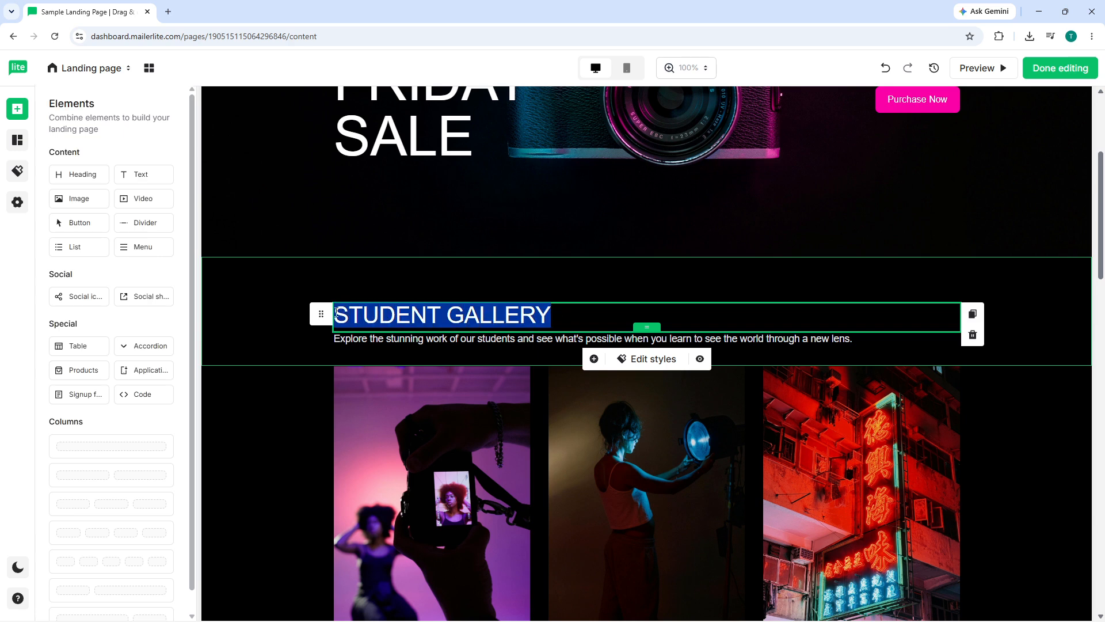
text(lea)
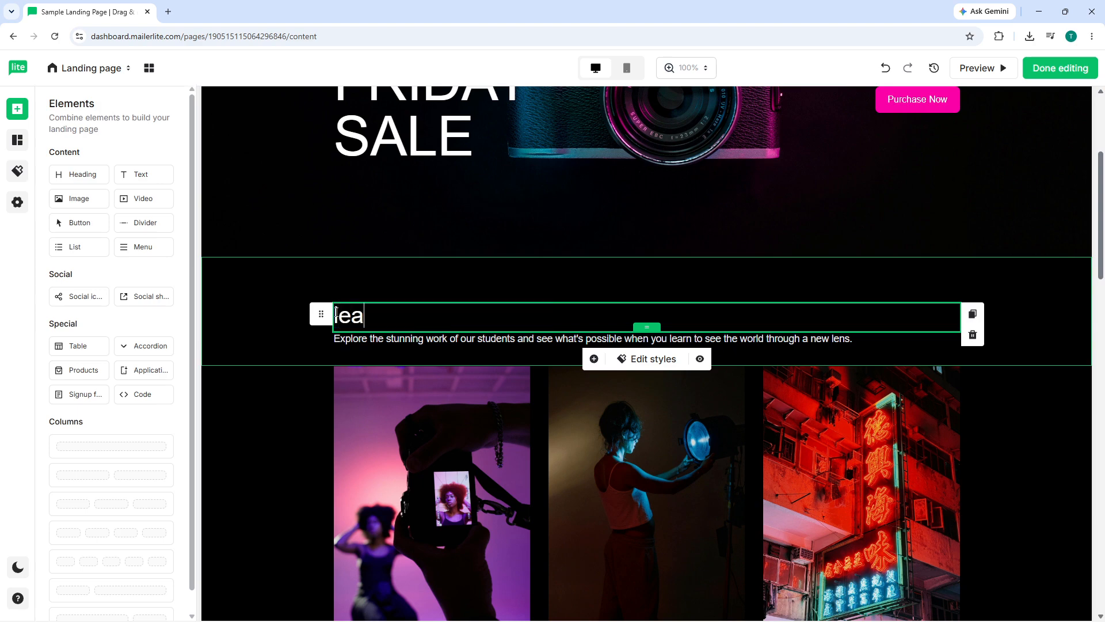
key(BackSpace)
key(BackSpace)
key(BackSpace)
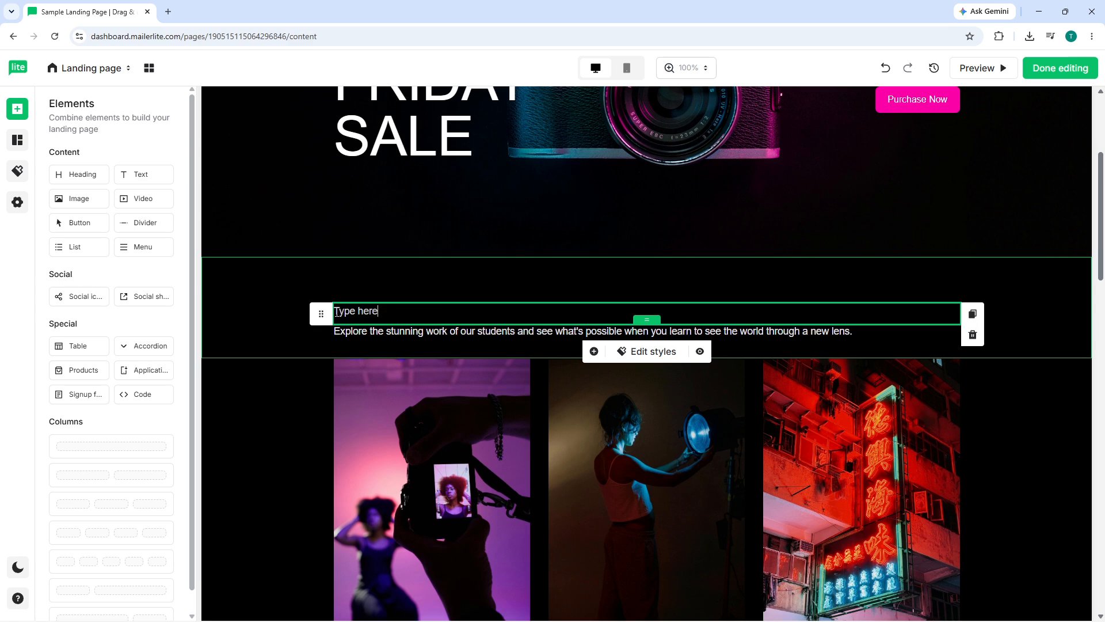
text(EADS)
click(516, 271)
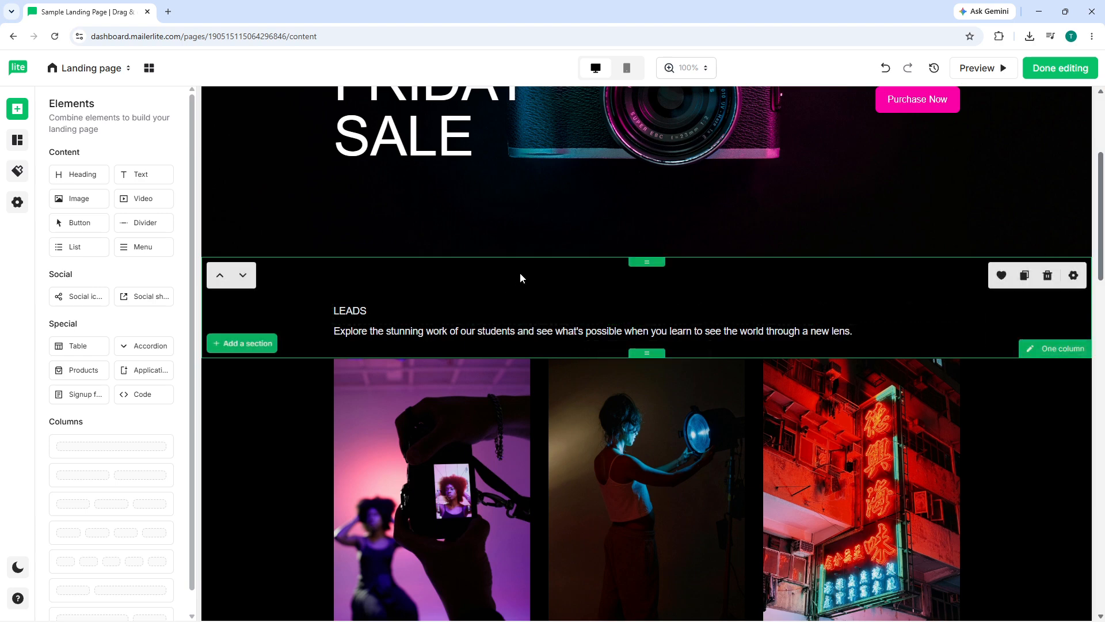
Review the LEADS heading's style options and scroll through the rest of the page.
click(412, 309)
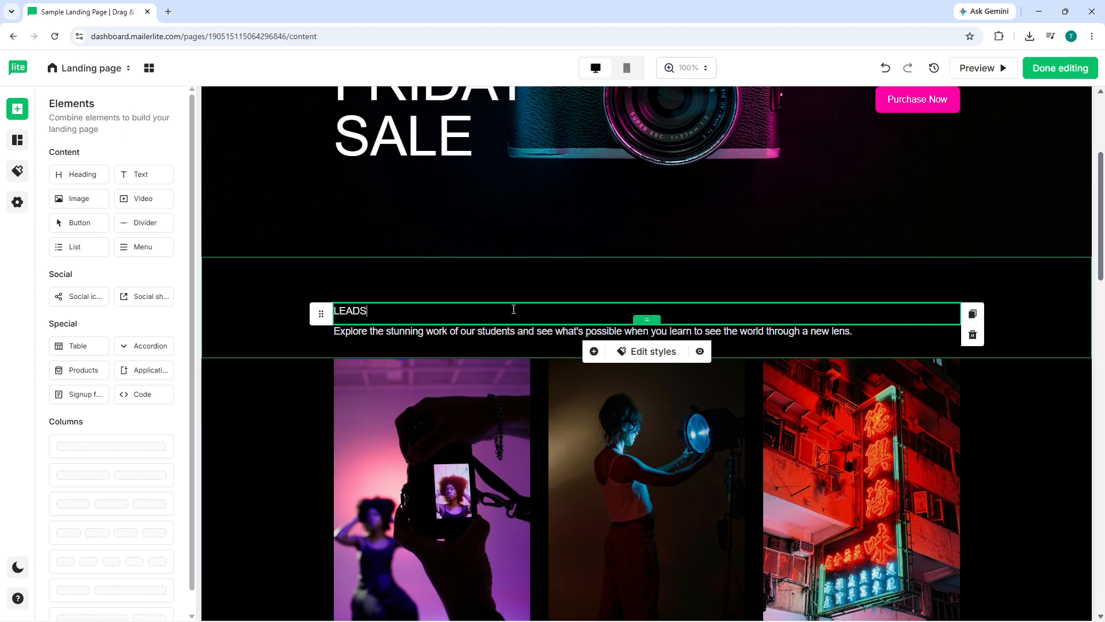
drag(474, 307, 332, 309)
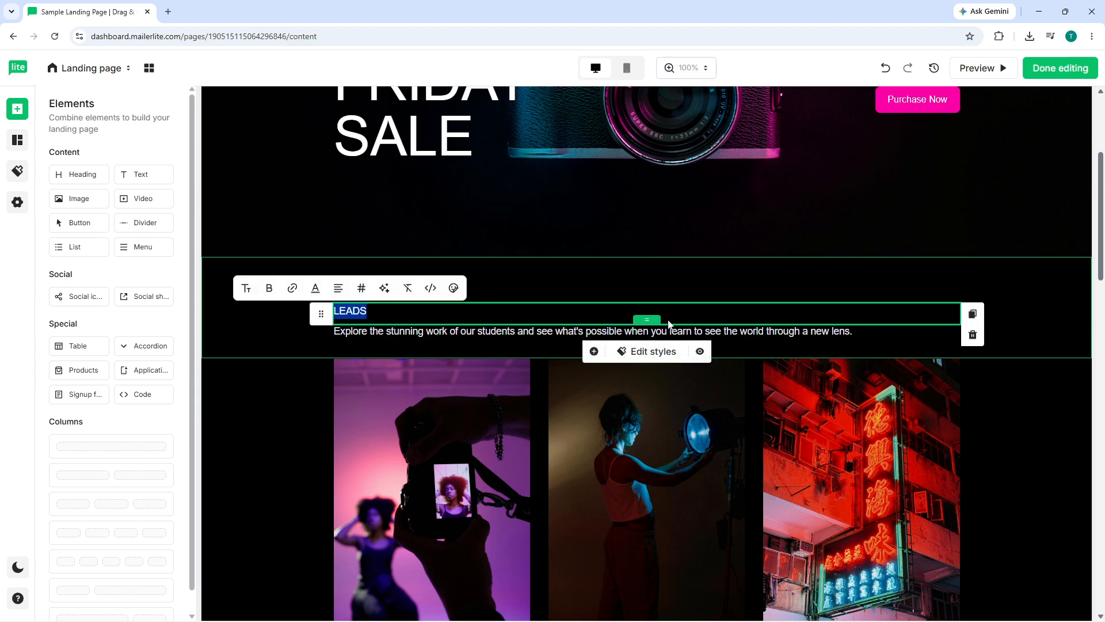
click(662, 351)
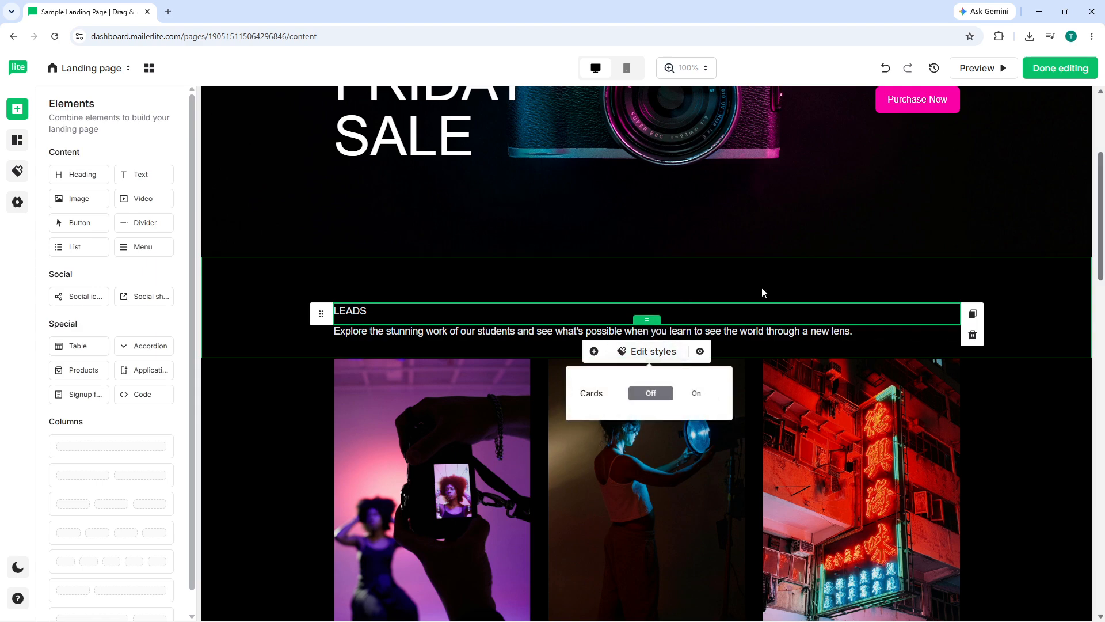
click(807, 247)
scroll(913, 317, down, 6)
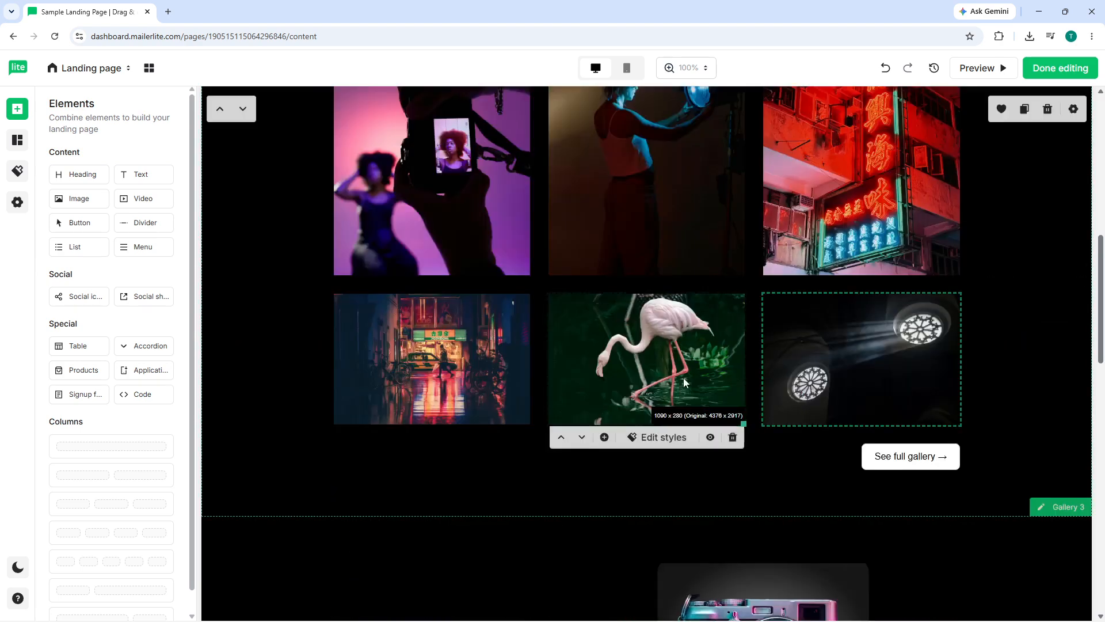
scroll(430, 393, down, 8)
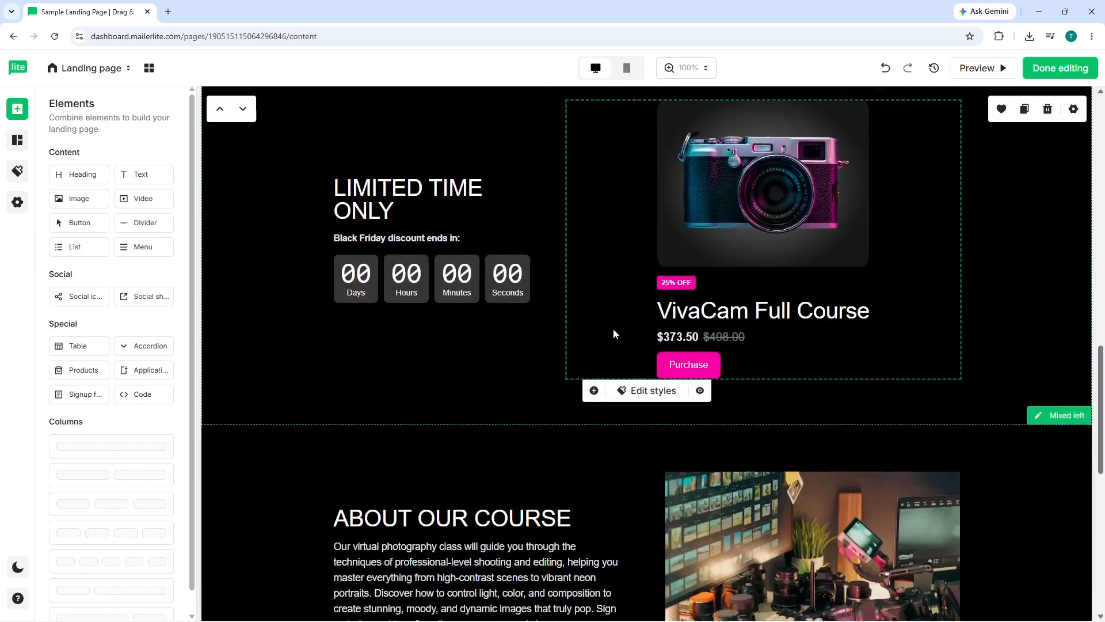
scroll(613, 331, down, 6)
scroll(963, 190, up, 15)
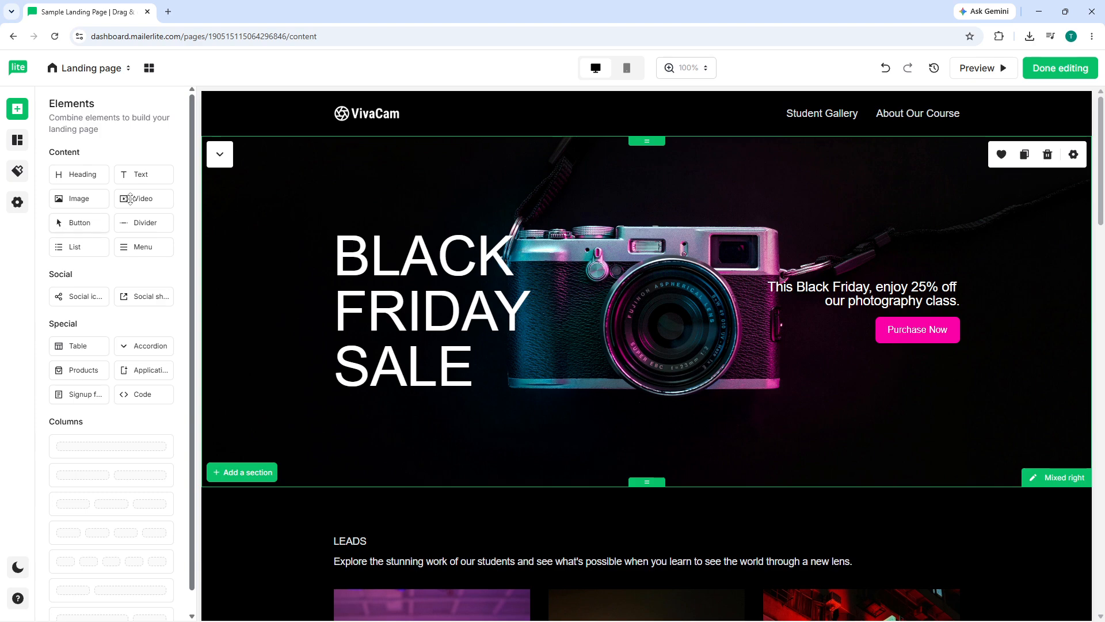
Scroll through the remaining sections of the landing page to review its content.
scroll(561, 285, down, 8)
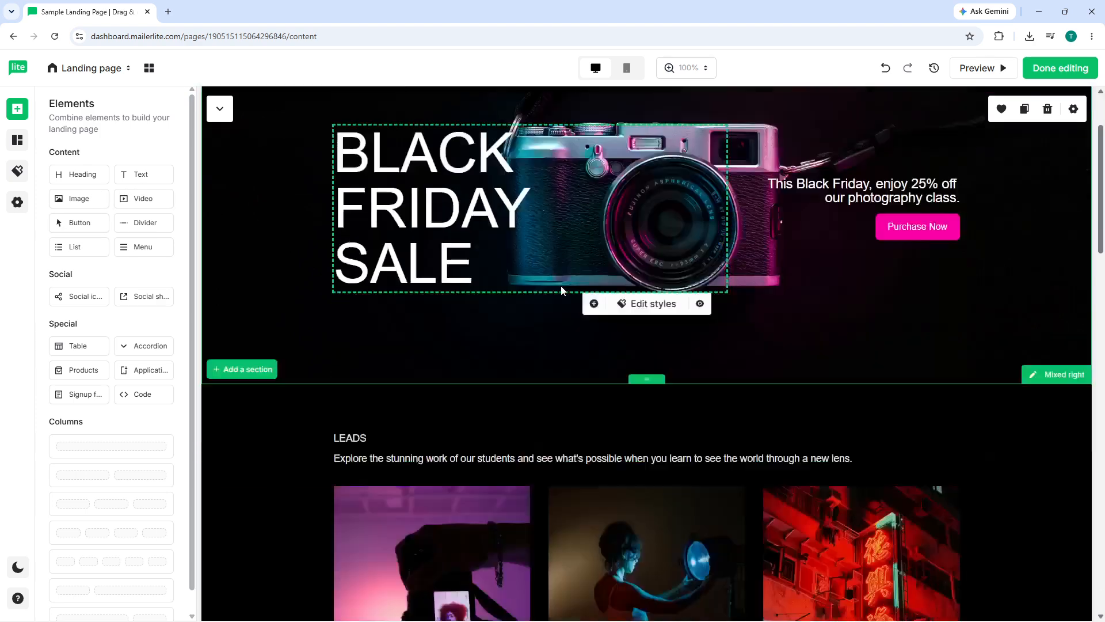
scroll(282, 296, down, 4)
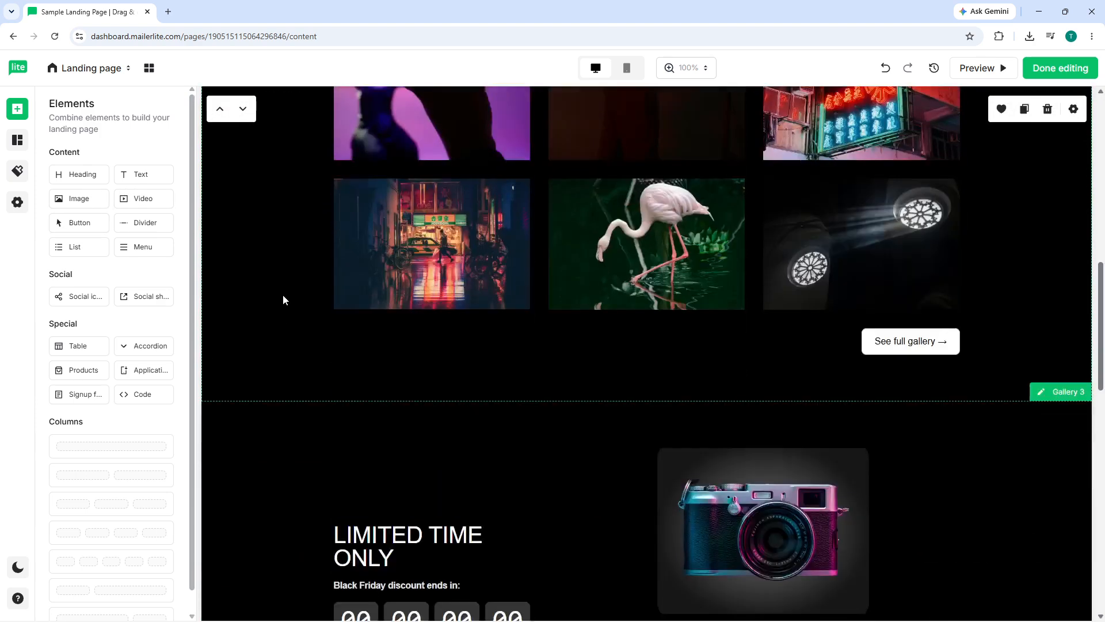
scroll(283, 300, down, 14)
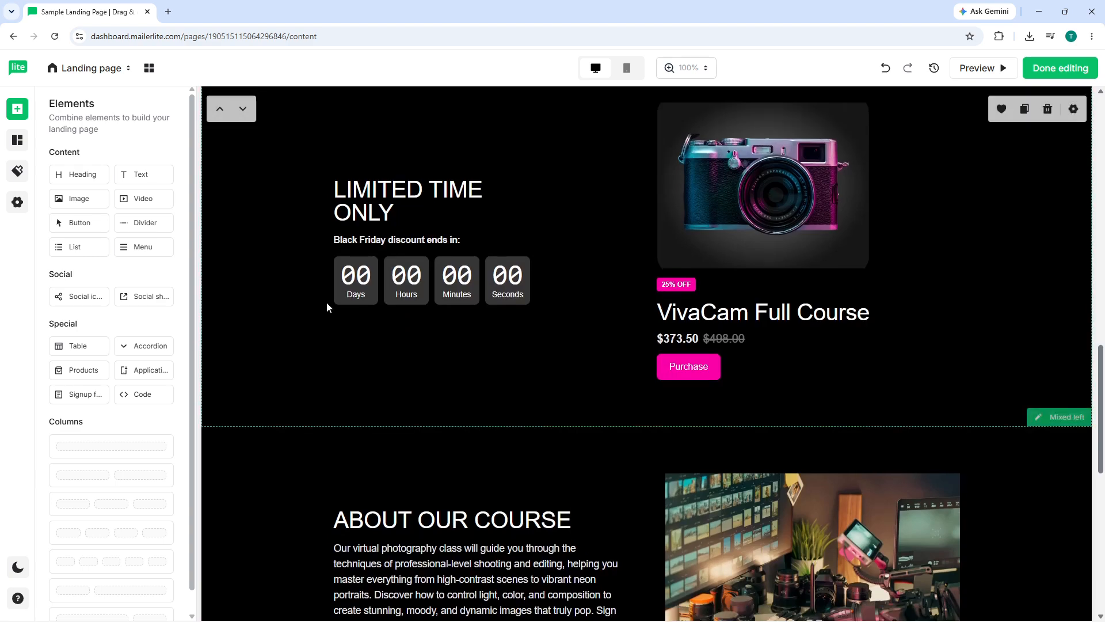
scroll(452, 301, down, 2)
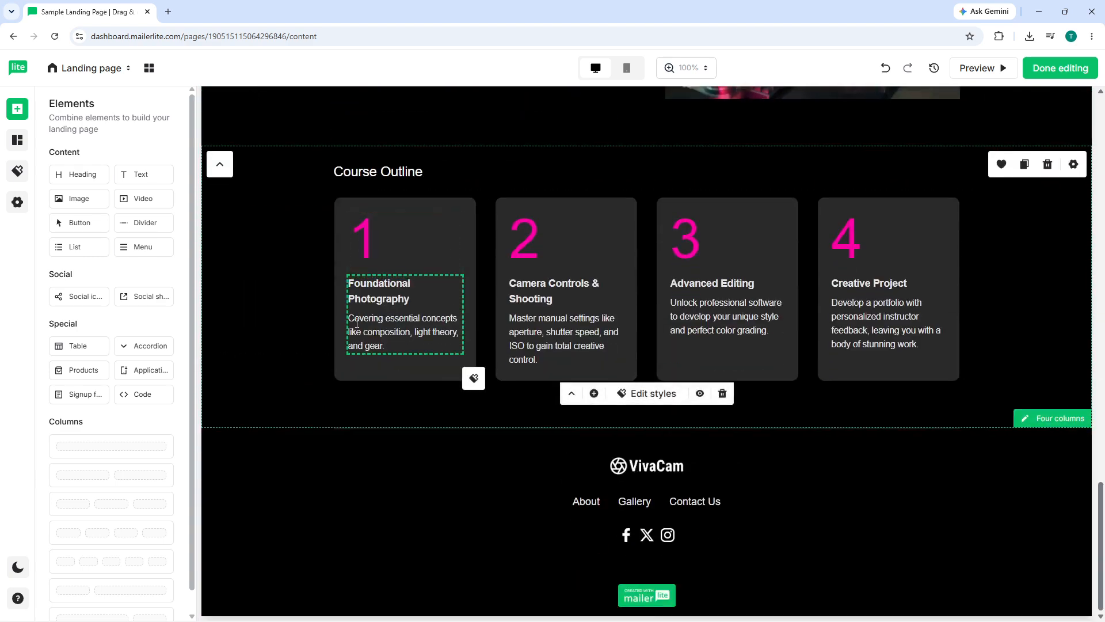
scroll(276, 353, up, 20)
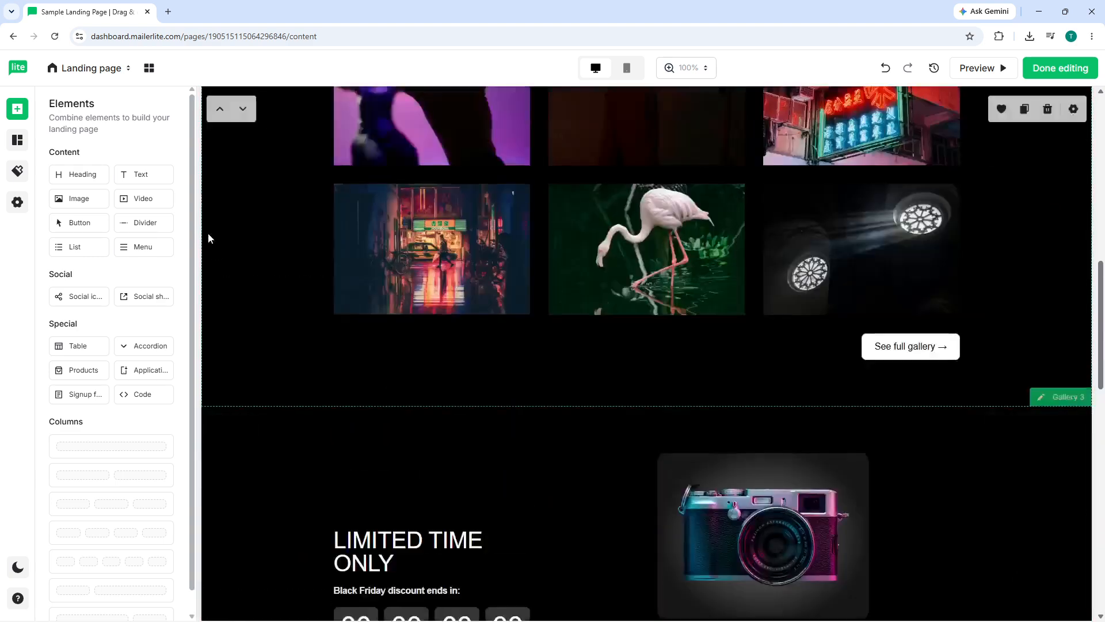
scroll(167, 346, down, 1)
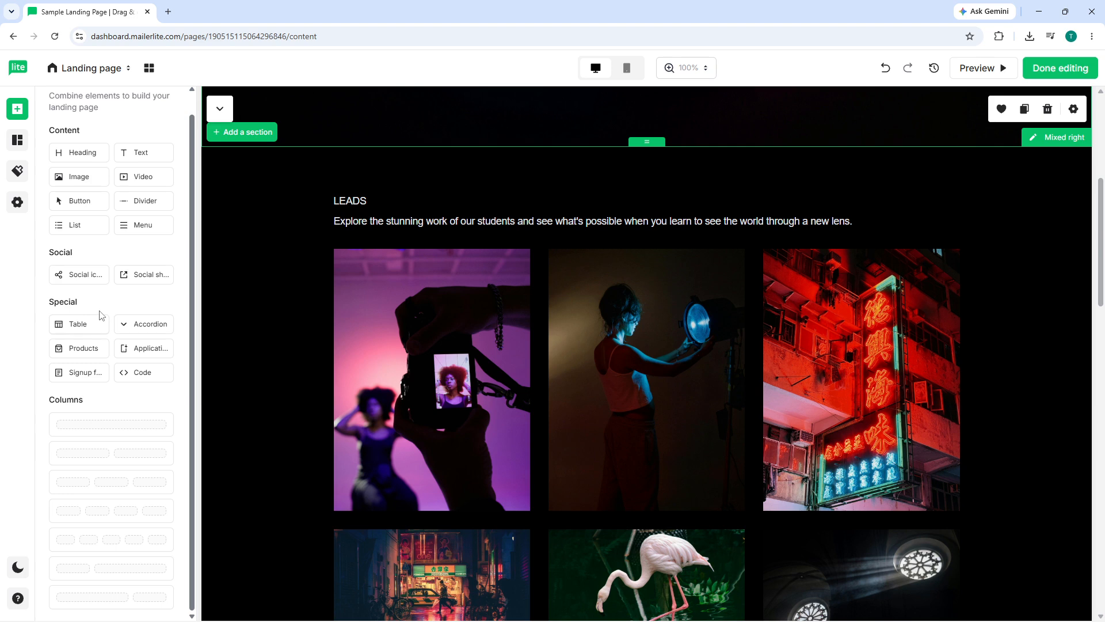
Add a one-column layout section directly below the LEADS heading section.
scroll(115, 293, up, 1)
drag(109, 446, 535, 241)
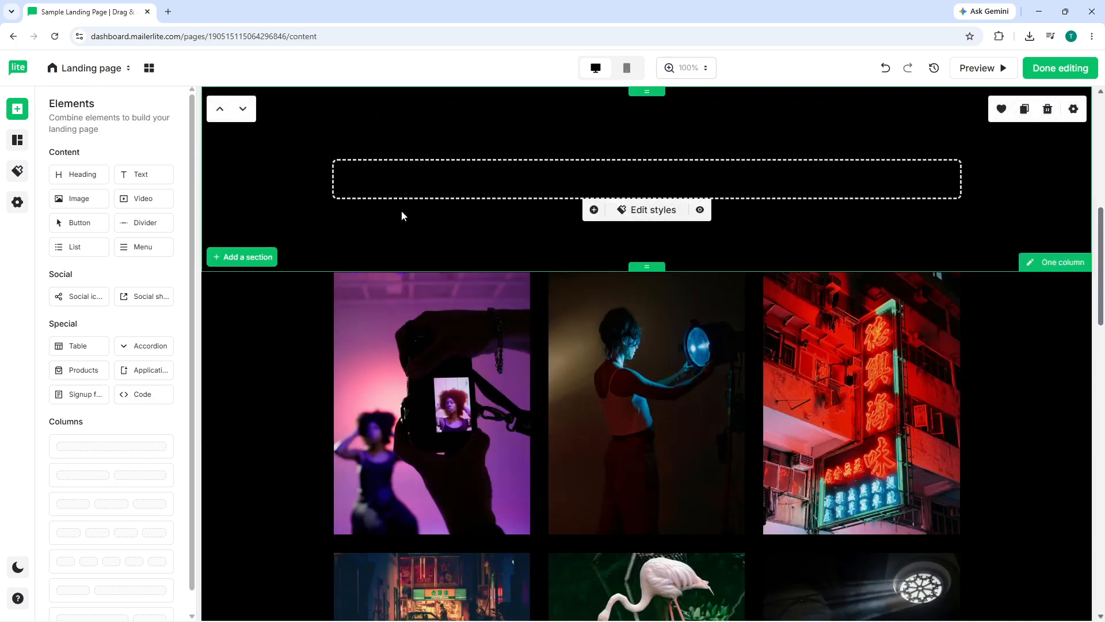
scroll(345, 224, up, 4)
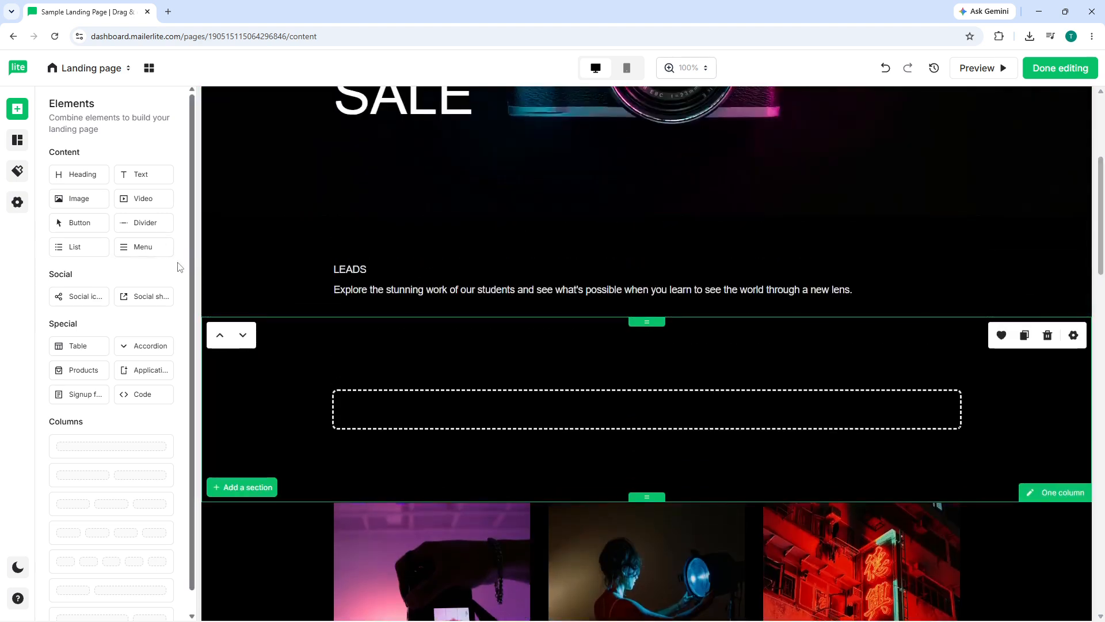
Add the Poll section from the Interactive section templates below the new one-column section.
click(254, 489)
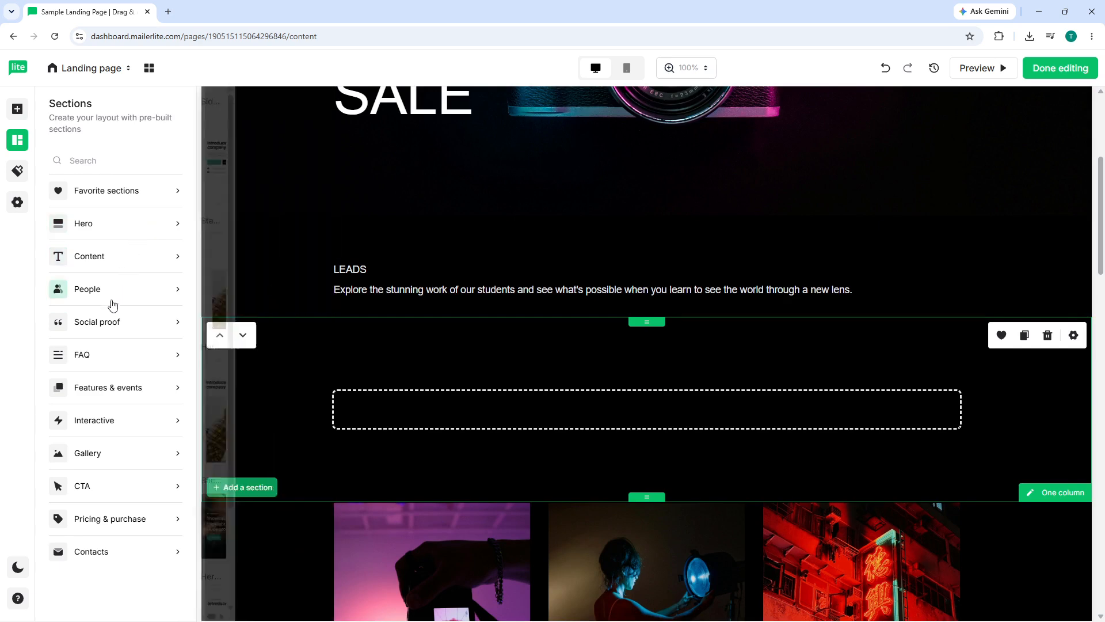
mouse_move(106, 342)
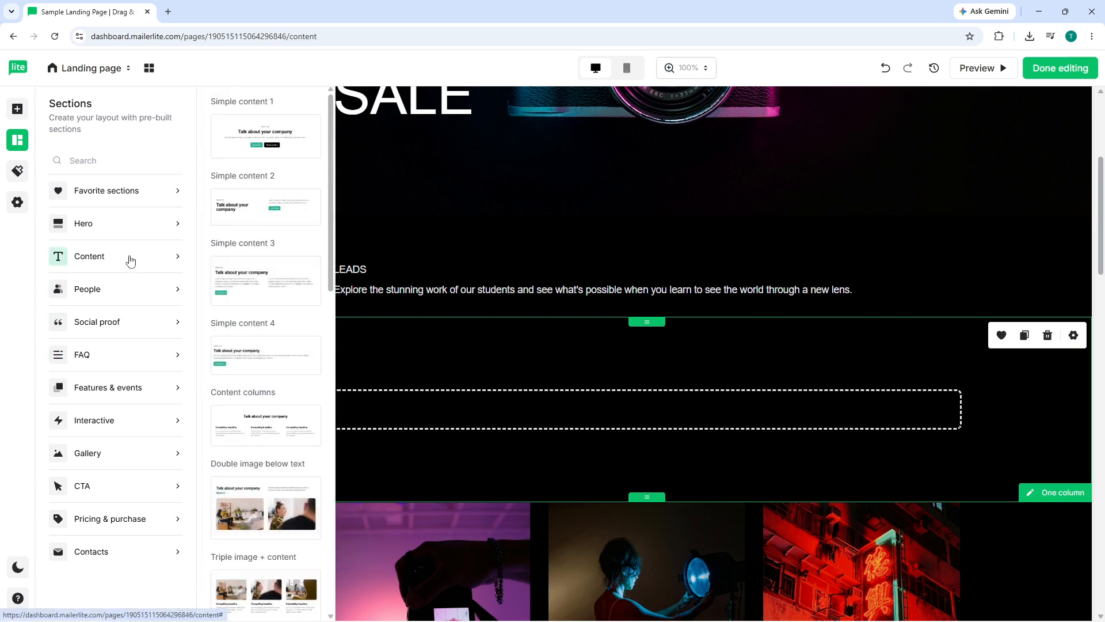
mouse_move(125, 227)
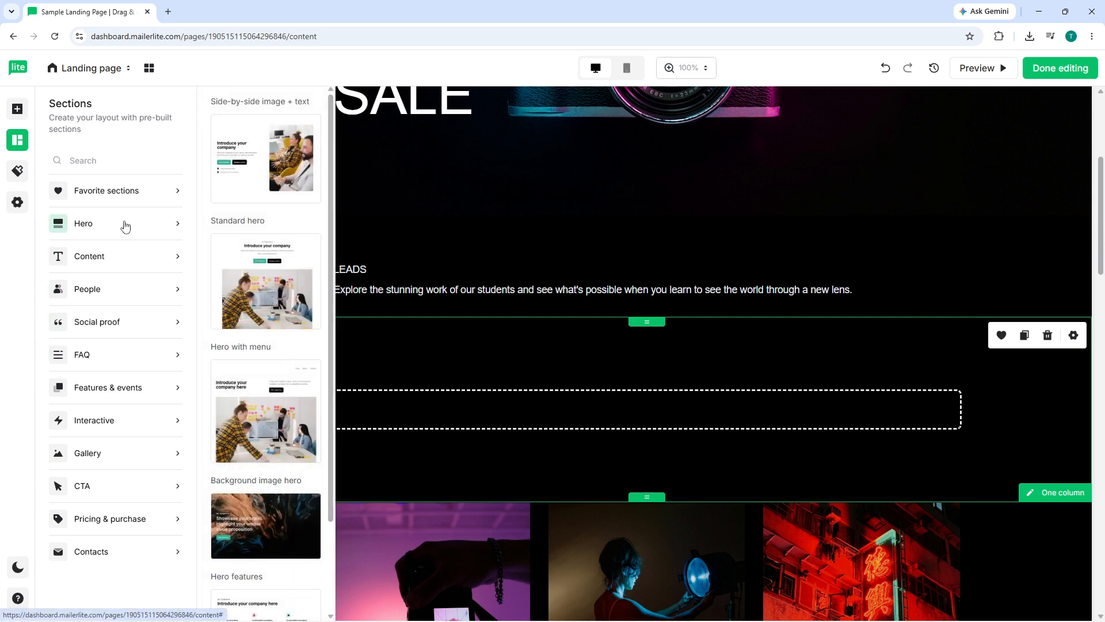
mouse_move(124, 198)
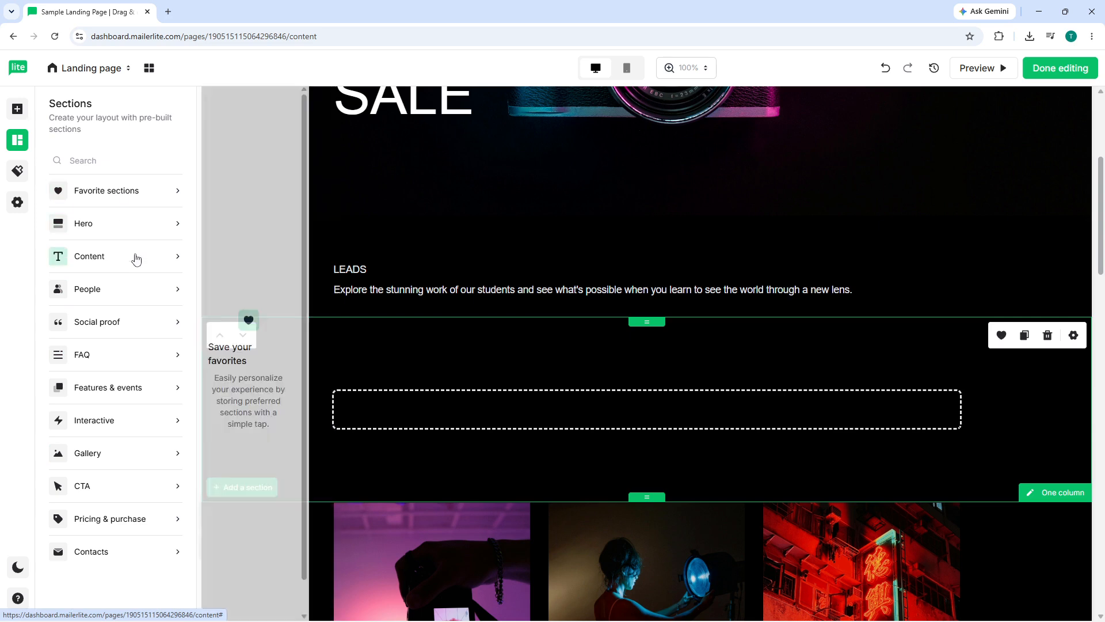
mouse_move(120, 321)
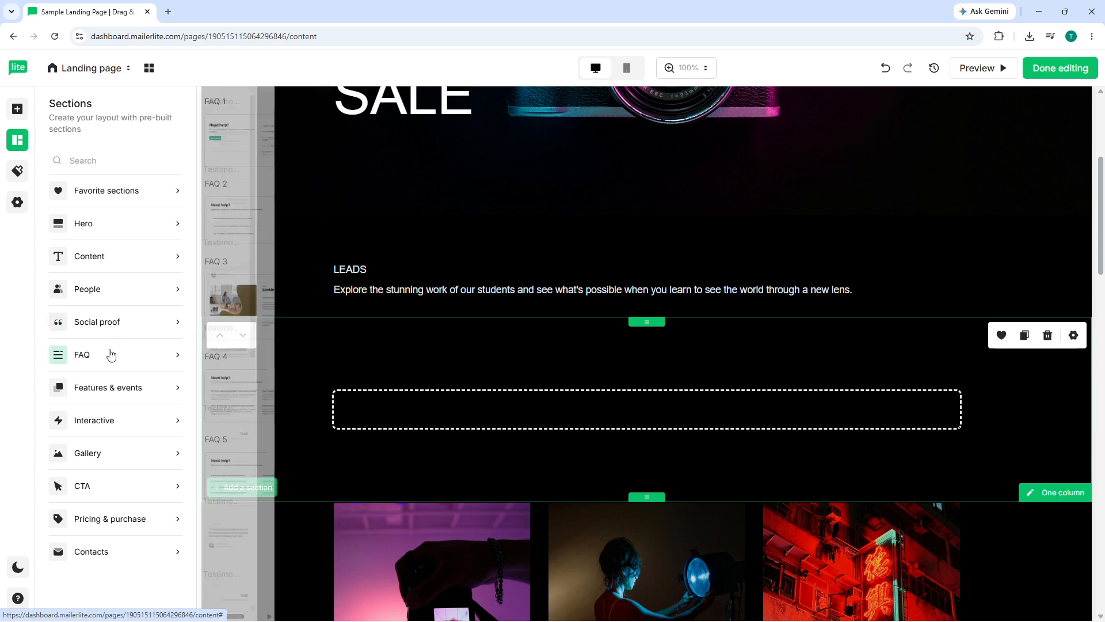
mouse_move(95, 429)
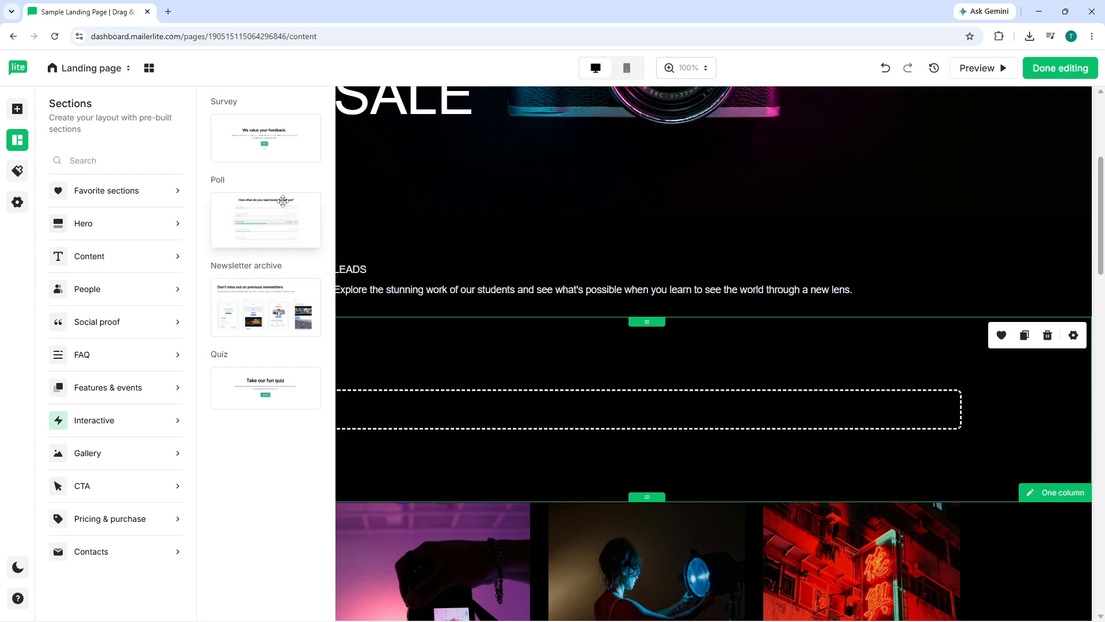
drag(280, 215, 524, 388)
Open the poll's question settings and close them again.
scroll(524, 388, down, 7)
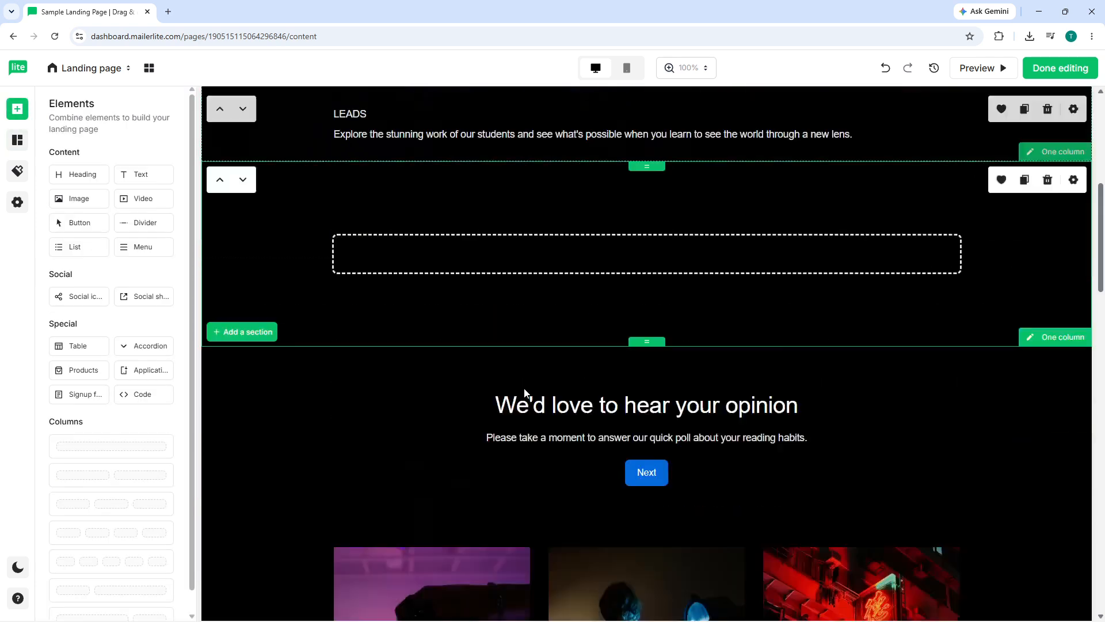
scroll(430, 281, up, 2)
scroll(429, 278, up, 4)
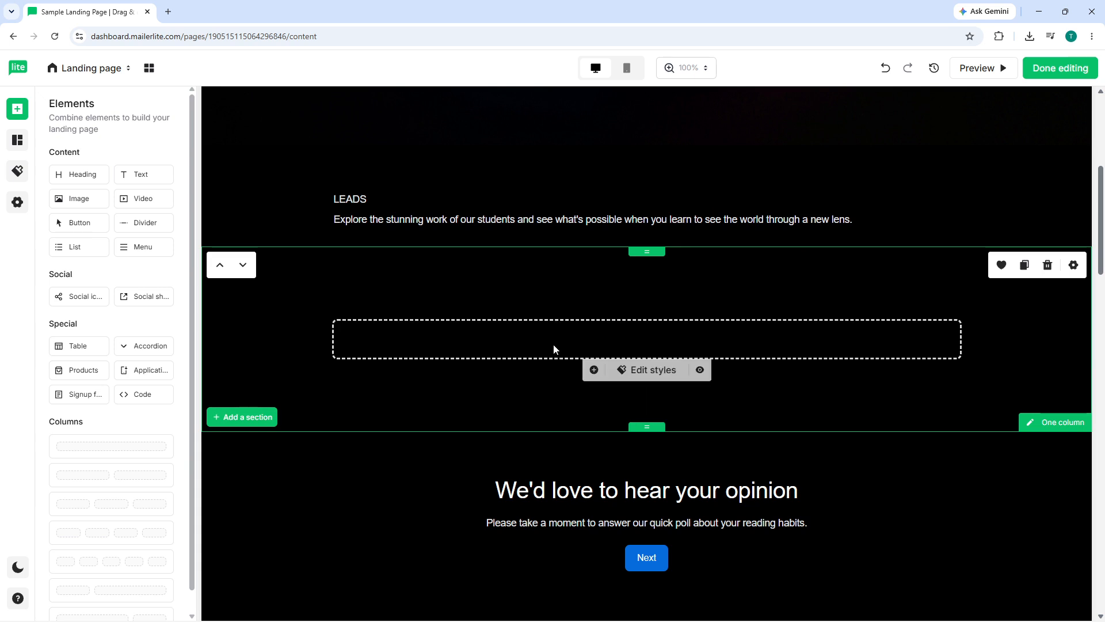
click(547, 488)
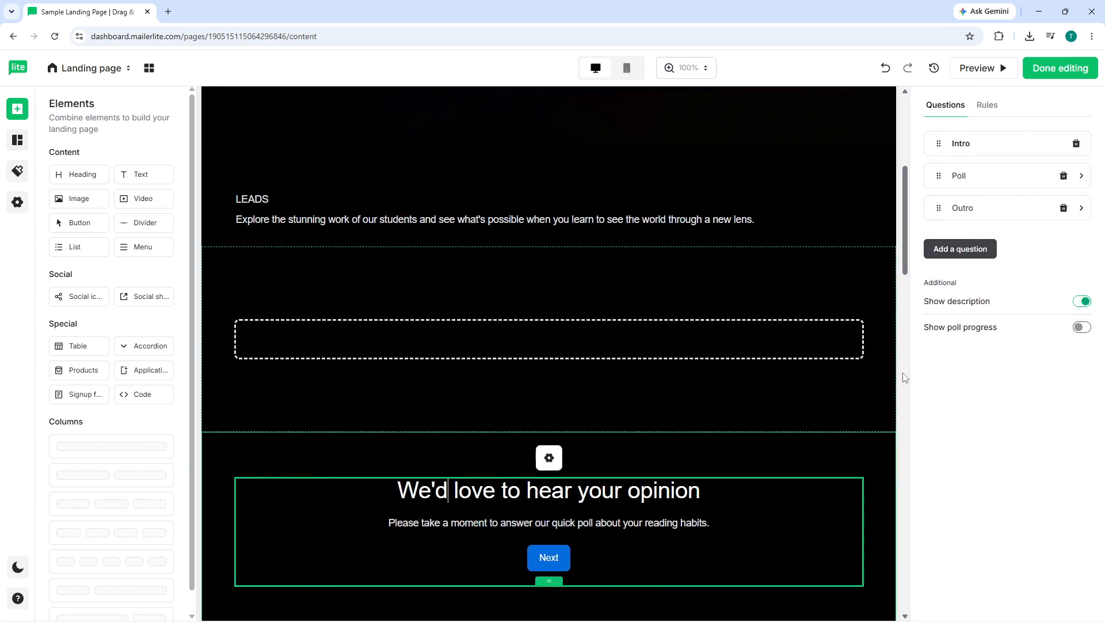
click(1005, 411)
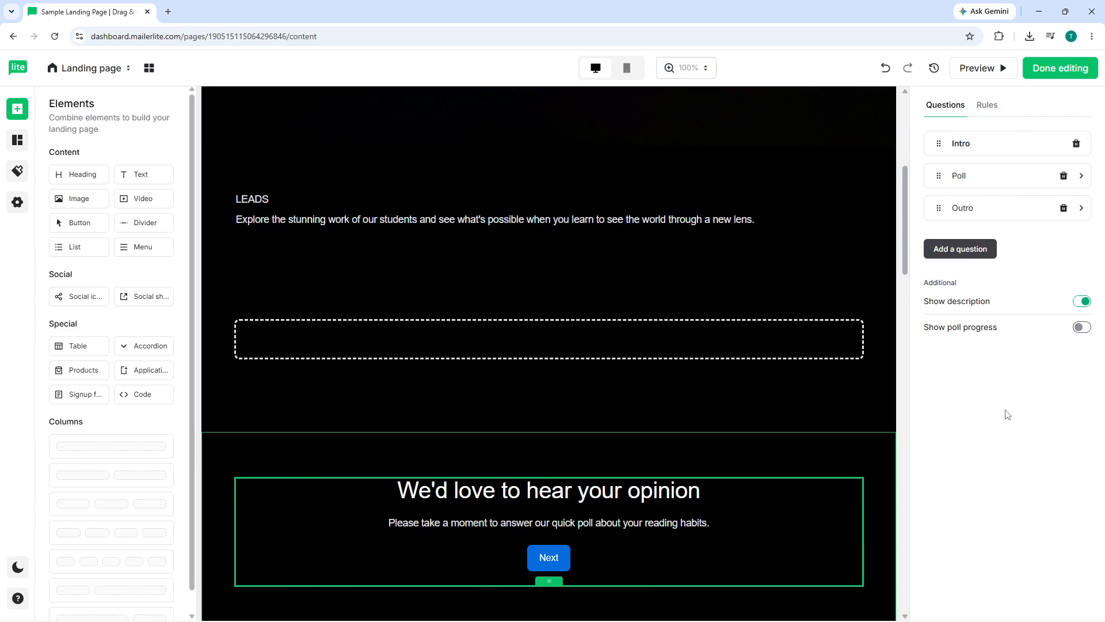
click(533, 368)
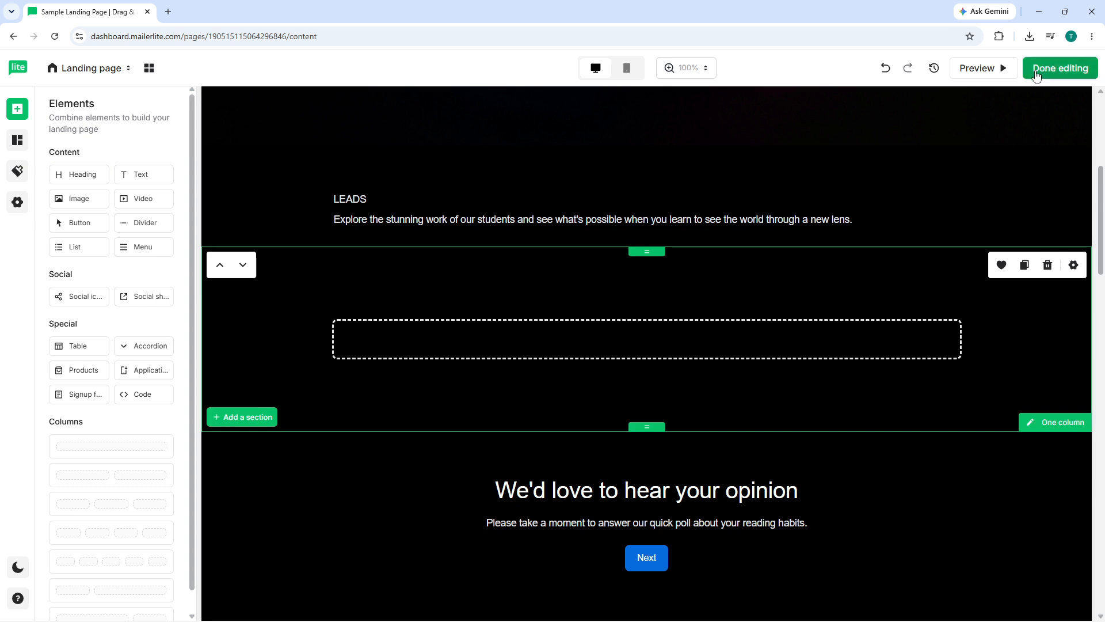
Finish editing the design and publish the landing page.
click(1058, 69)
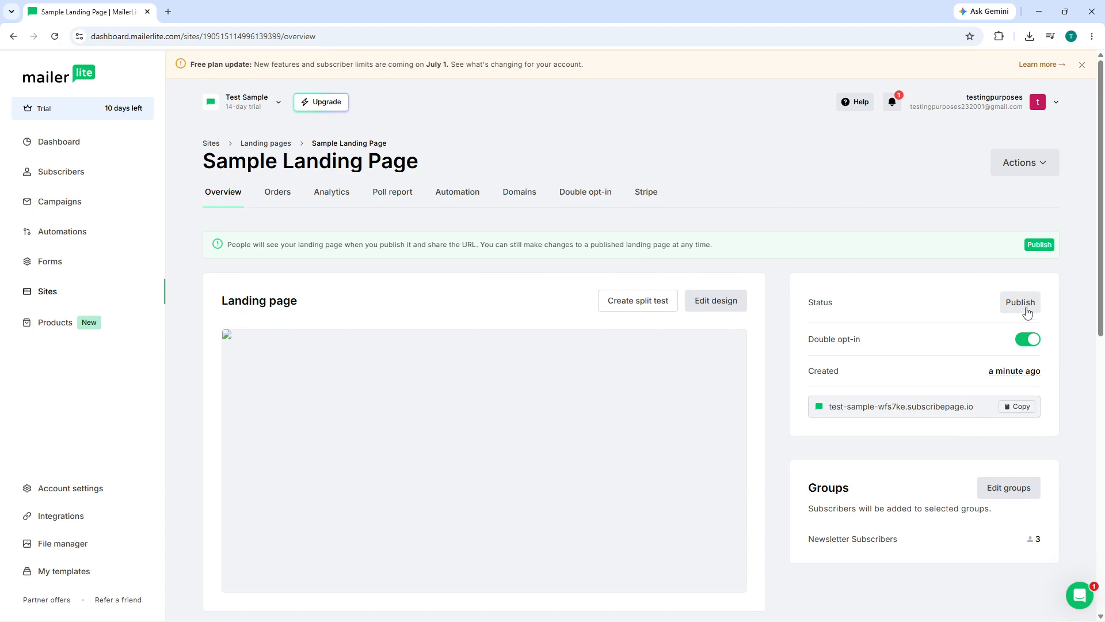
click(1008, 311)
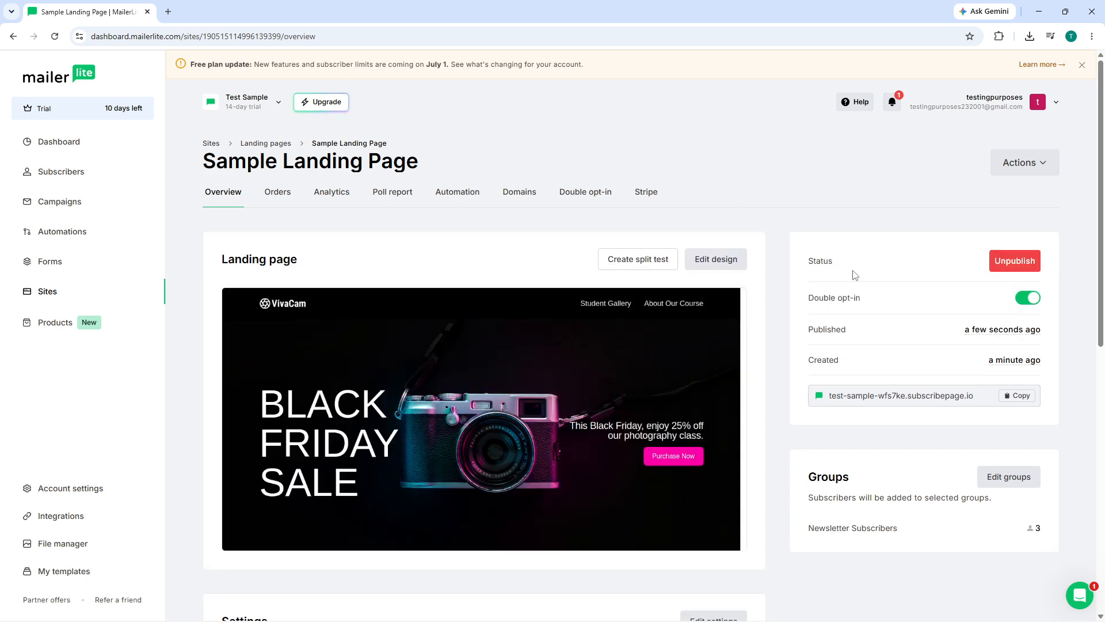
Copy the published landing page's URL.
scroll(618, 303, down, 2)
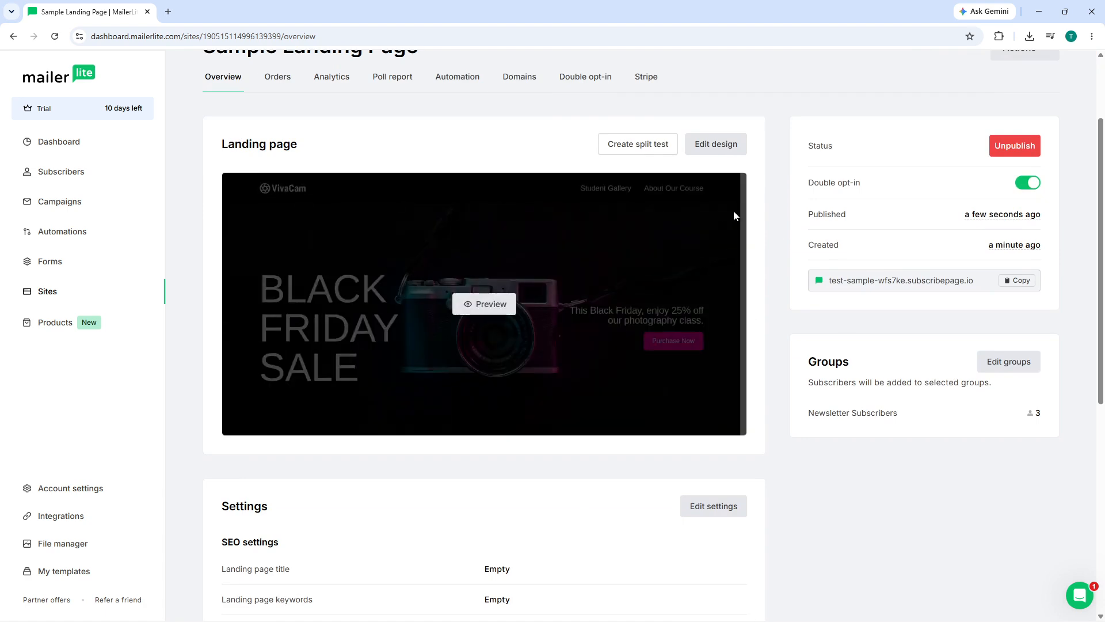
scroll(751, 197, up, 2)
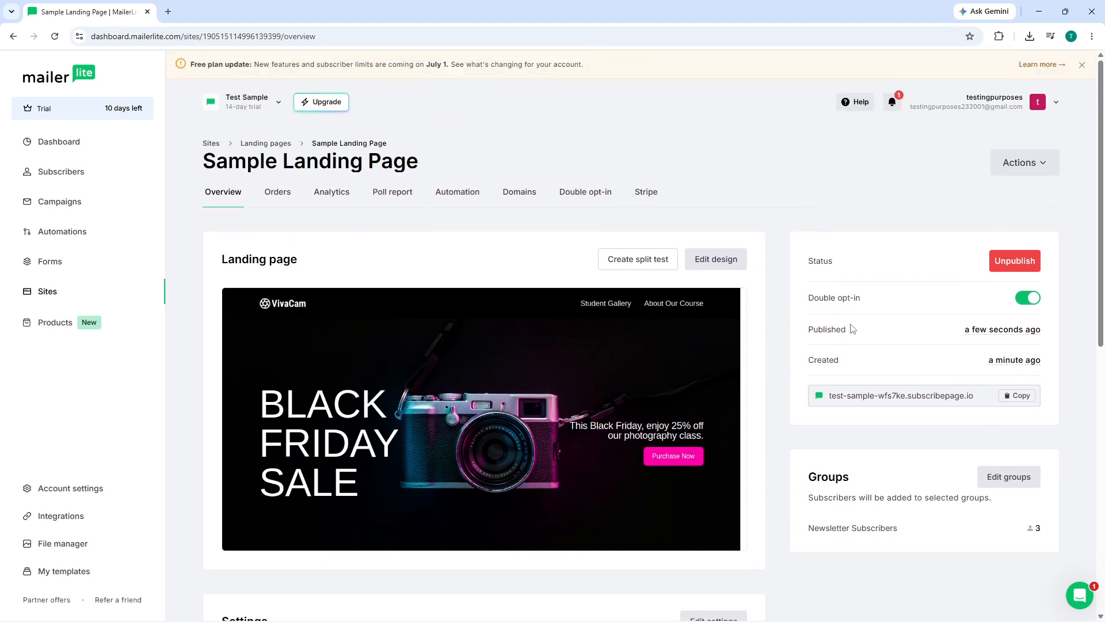
click(1030, 399)
Open the copied landing page URL in a new browser tab.
click(168, 12)
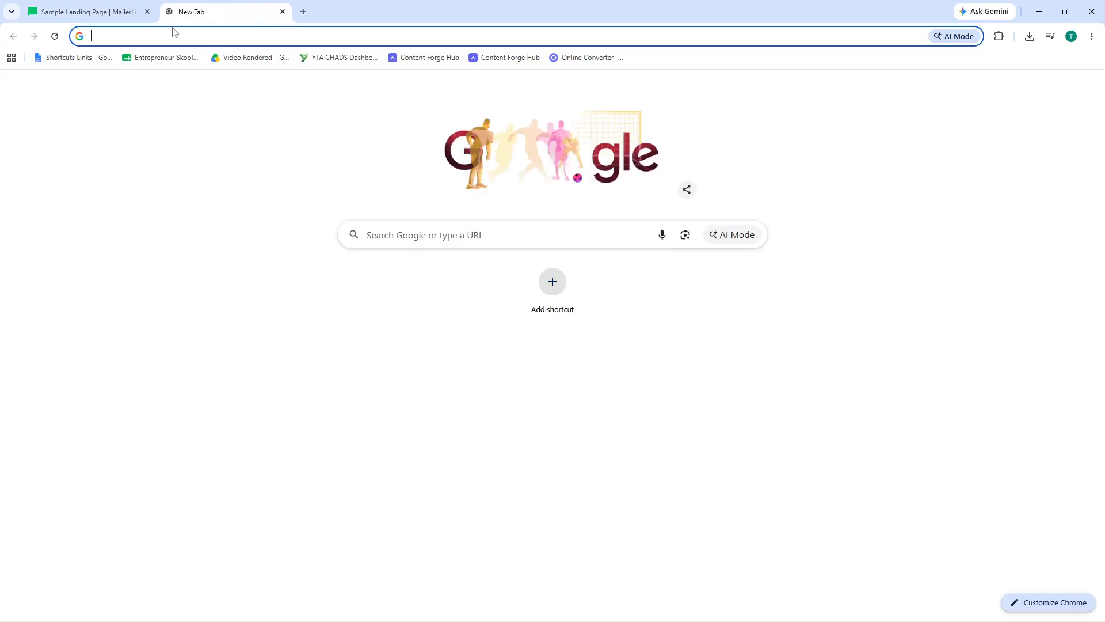
key(ctrl+v)
click(156, 63)
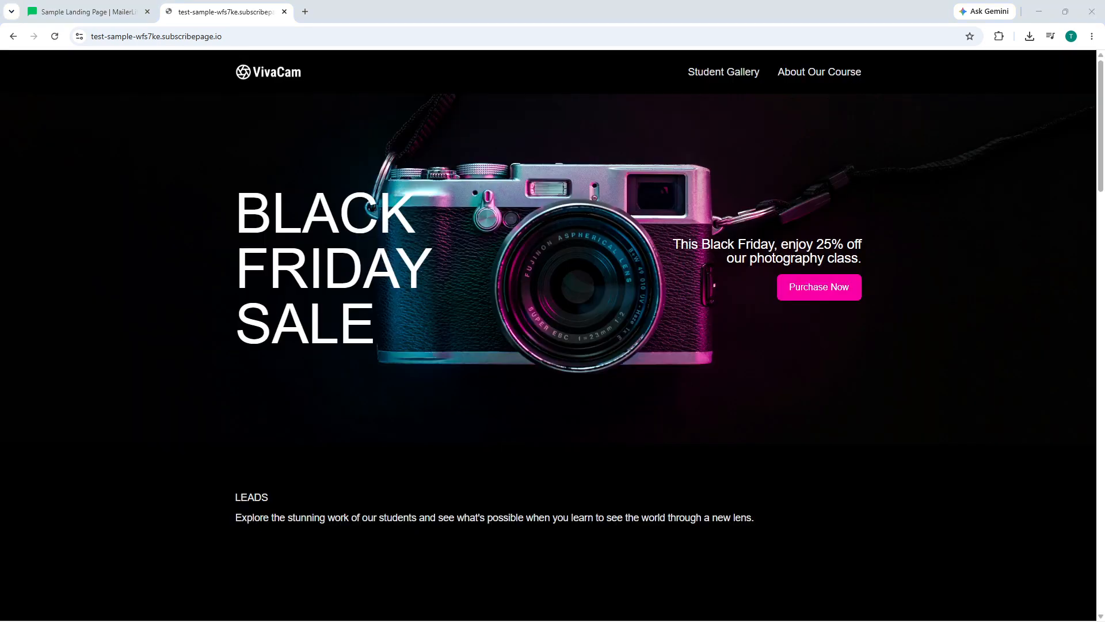
Scroll through the live landing page, then return to the MailerLite tab.
scroll(669, 250, down, 6)
scroll(670, 253, up, 4)
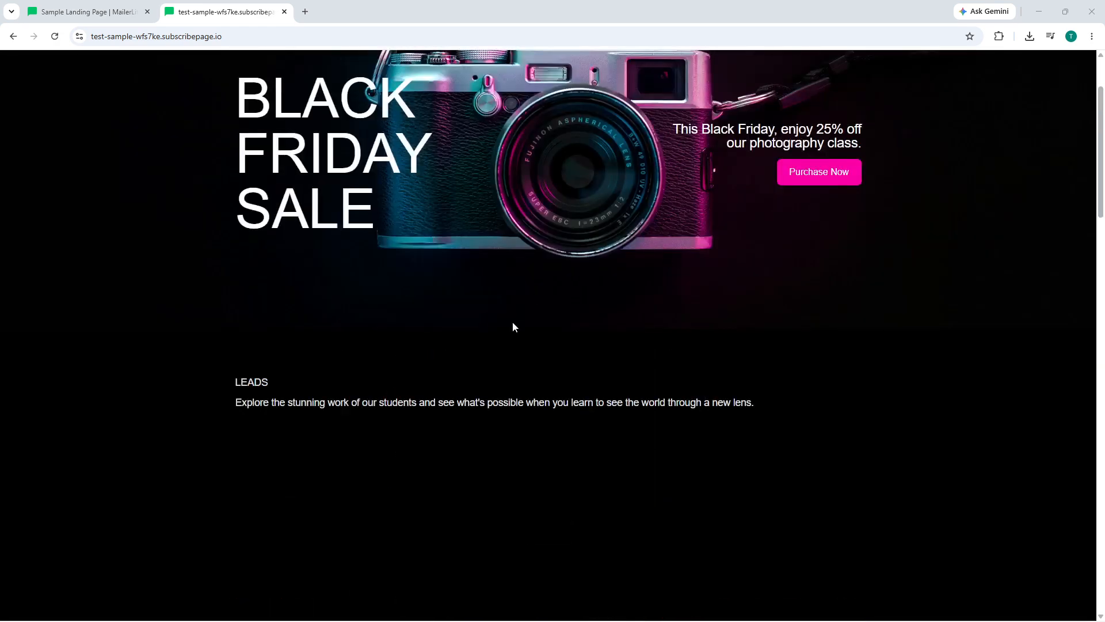
scroll(612, 286, up, 2)
scroll(615, 287, down, 9)
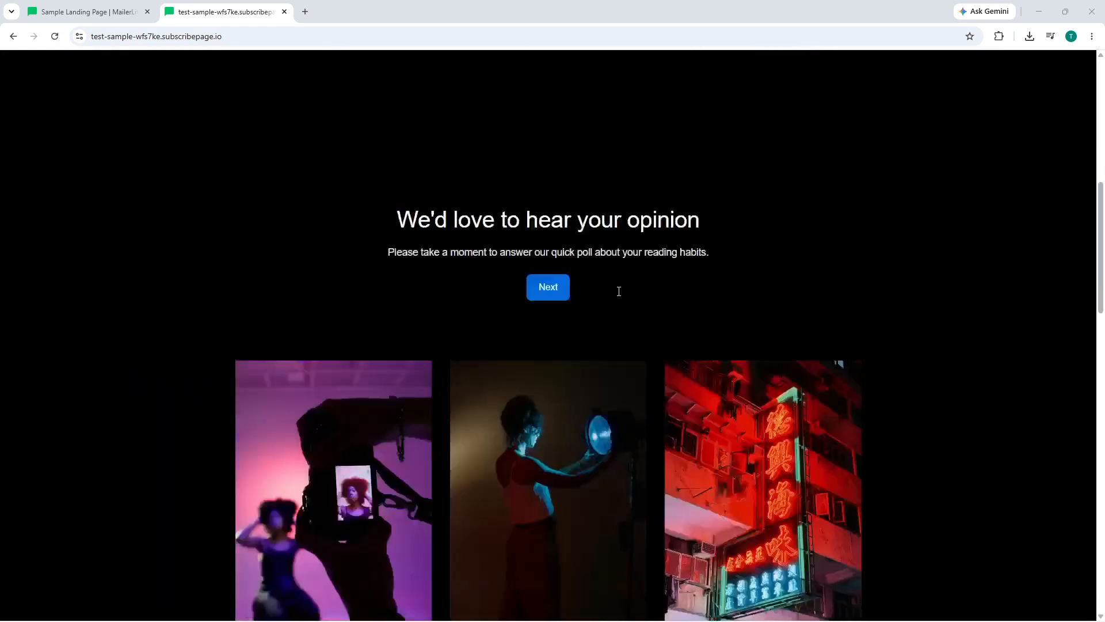
scroll(619, 291, down, 14)
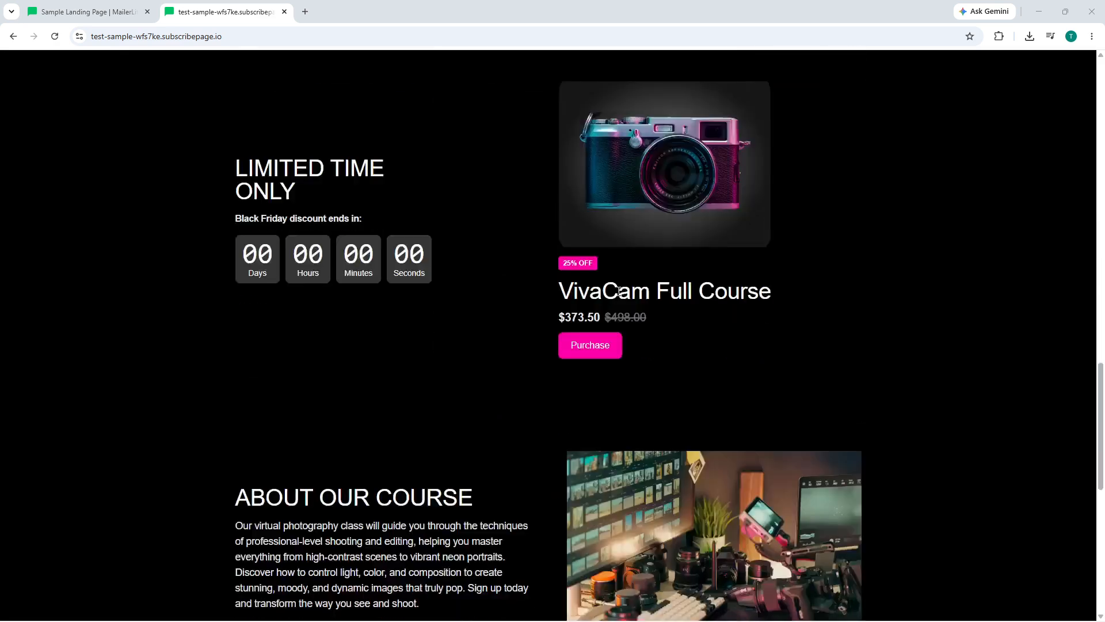
scroll(619, 292, down, 9)
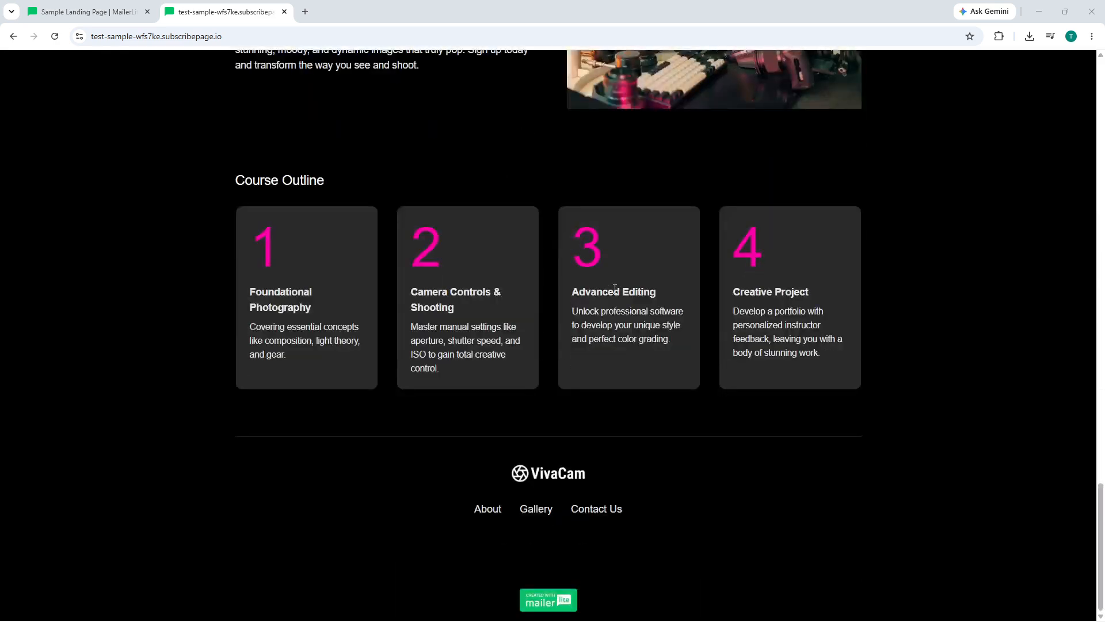
scroll(407, 263, up, 20)
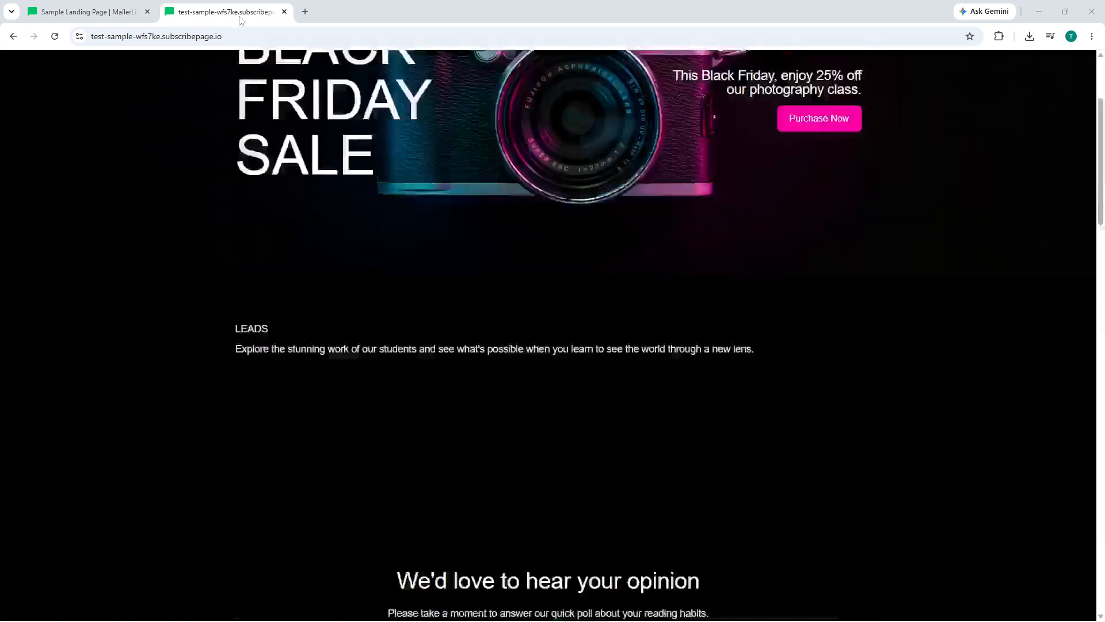
scroll(300, 127, up, 3)
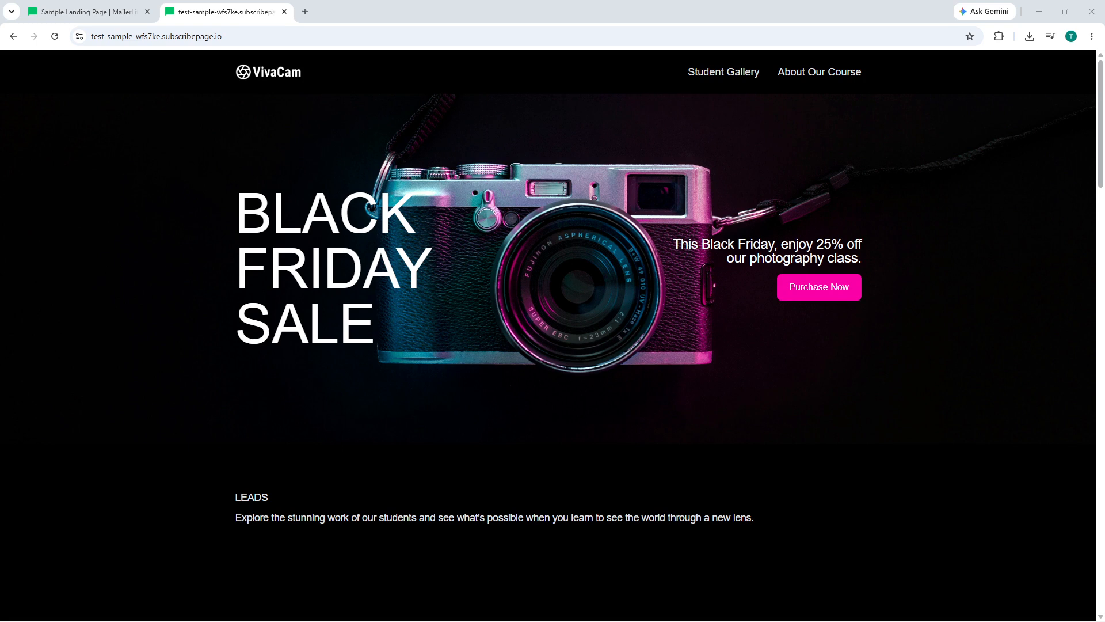
click(105, 7)
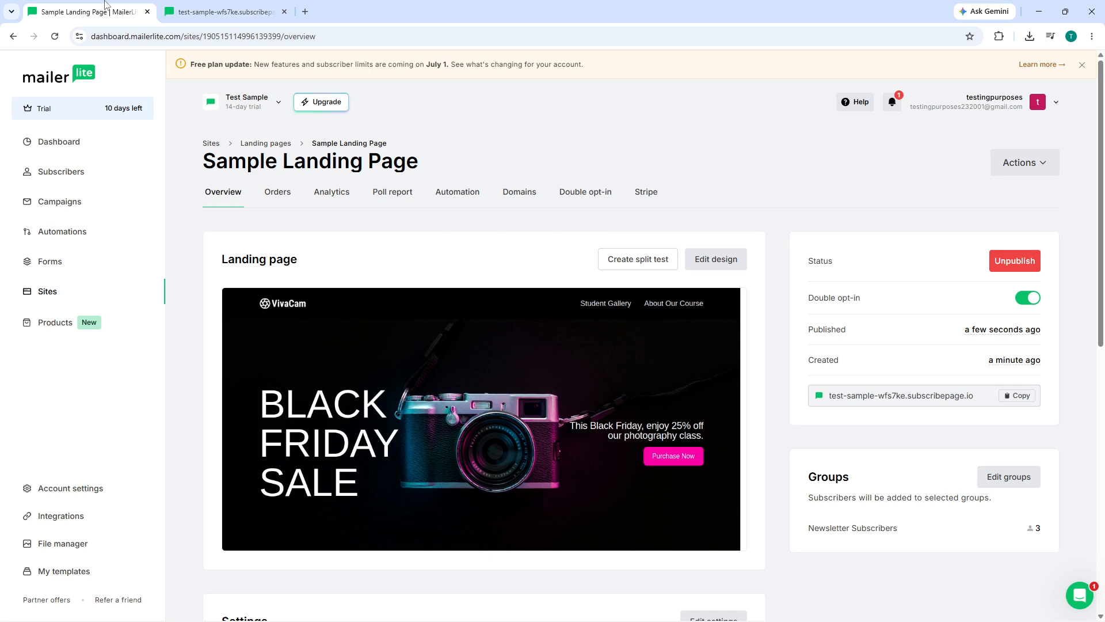